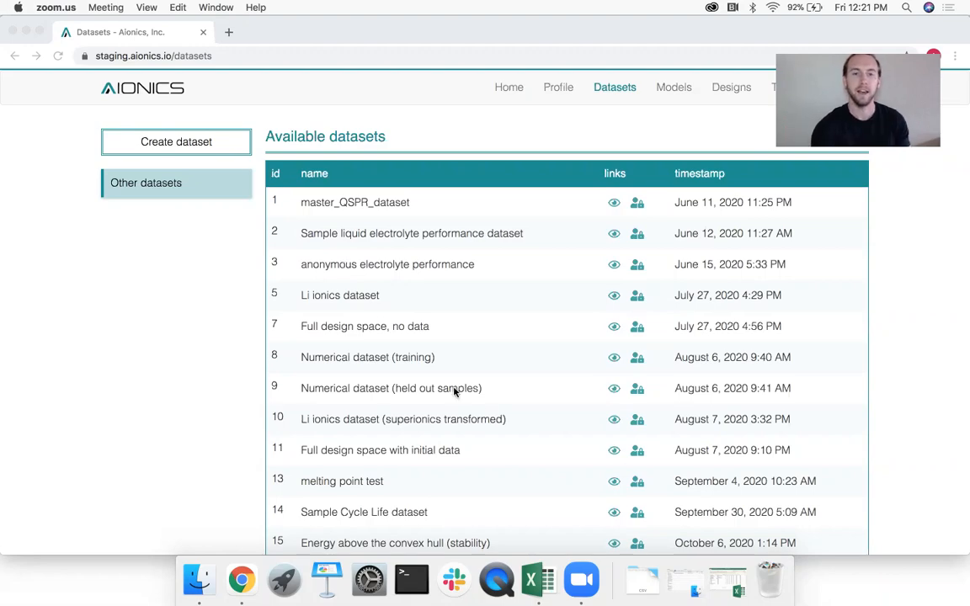
Switch to Excel and review the component, concentration and performance columns of the Aionics_input_data_sample sheet
{"action": "left_click", "coordinate": [551, 581]}
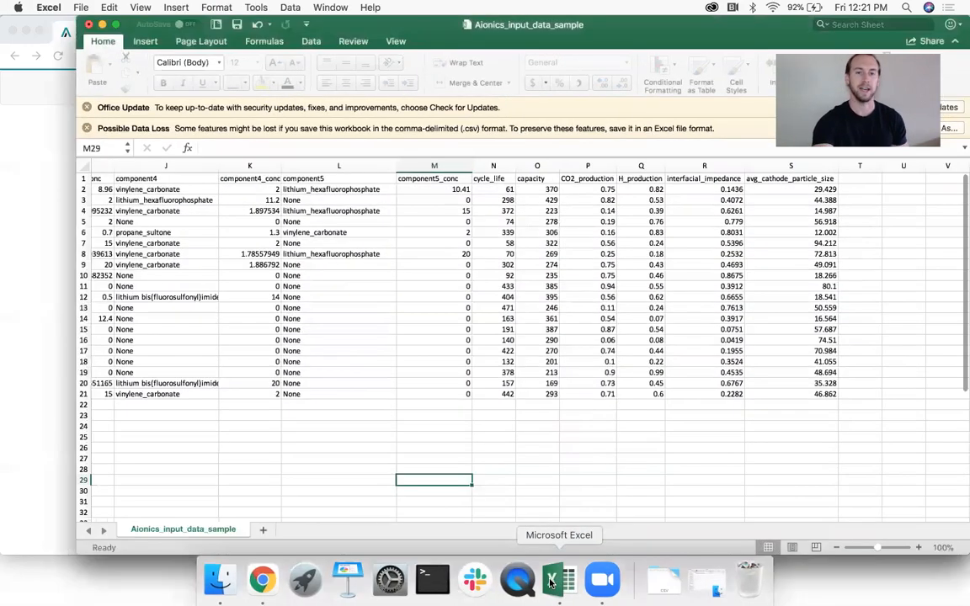
{"action": "scroll", "coordinate": [423, 328], "scroll_direction": "left", "scroll_amount": 10}
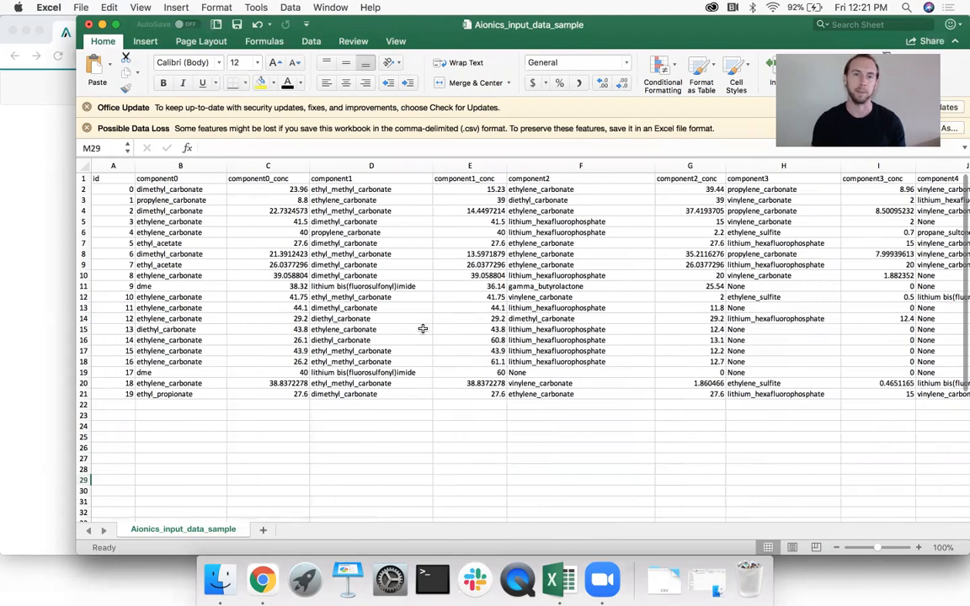
{"action": "left_click", "coordinate": [168, 166]}
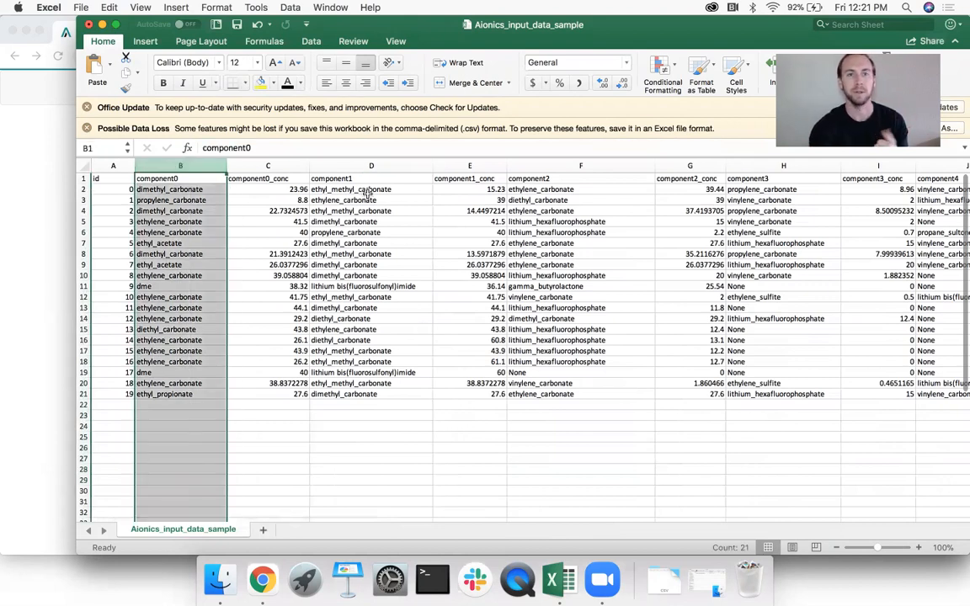
{"action": "left_click", "coordinate": [252, 165]}
{"action": "left_click", "coordinate": [373, 165]}
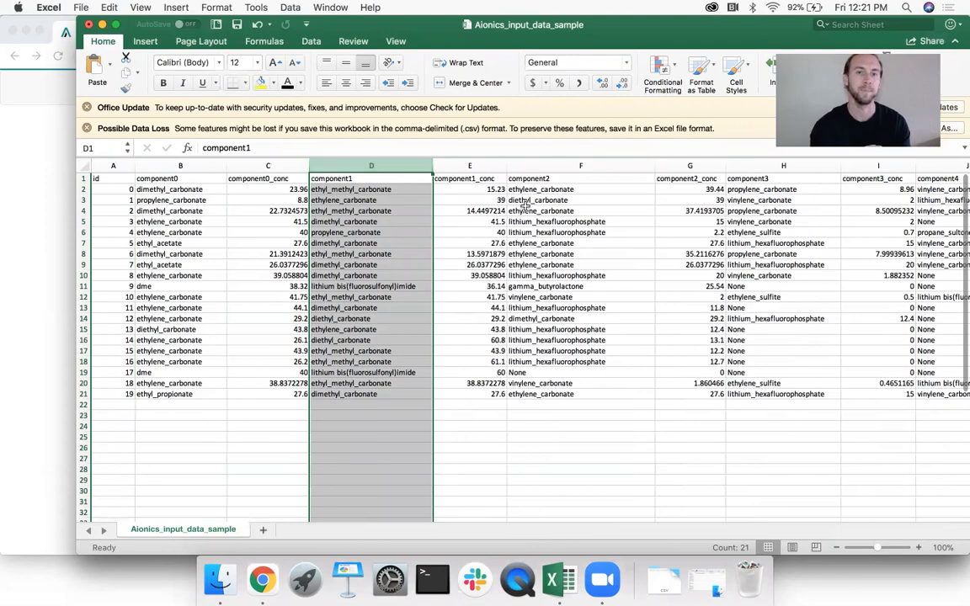
{"action": "left_click", "coordinate": [82, 187]}
{"action": "scroll", "coordinate": [450, 193], "scroll_direction": "right", "scroll_amount": 10}
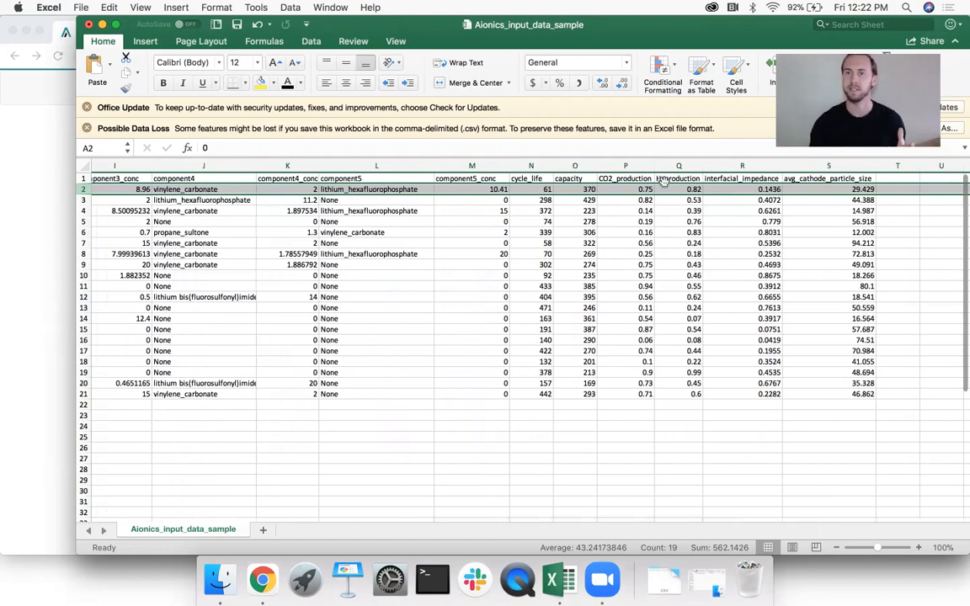
{"action": "scroll", "coordinate": [567, 351], "scroll_direction": "left", "scroll_amount": 10}
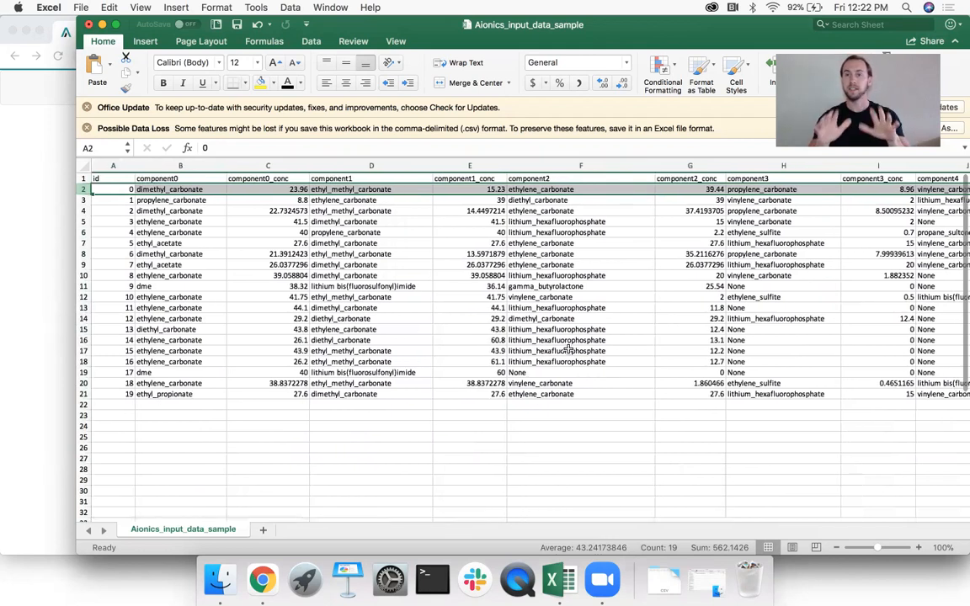
{"action": "left_click", "coordinate": [623, 433]}
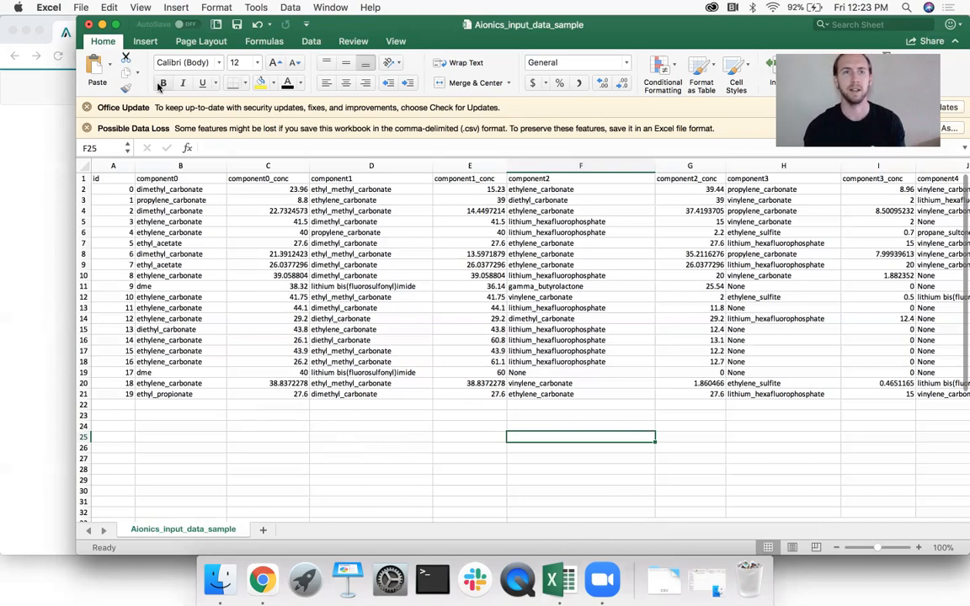
Switch to Chrome and start a new dataset named "sample dataset"
{"action": "left_click", "coordinate": [61, 34]}
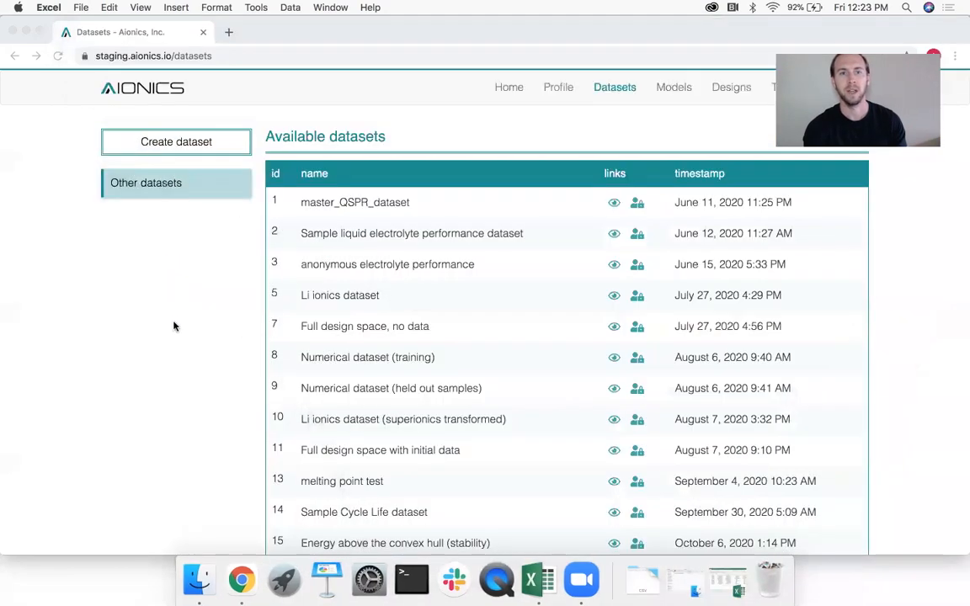
{"action": "left_click", "coordinate": [174, 141]}
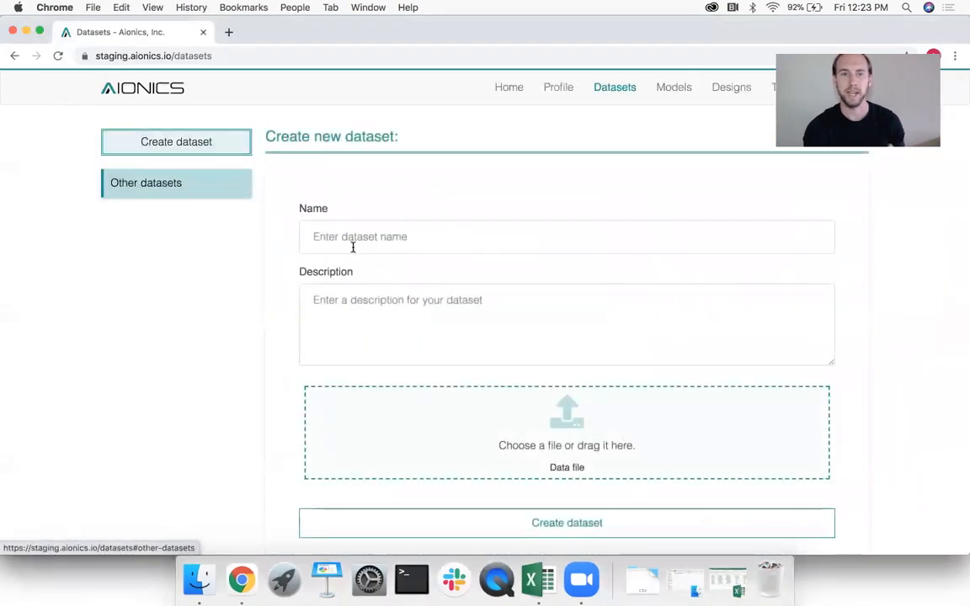
{"action": "left_click", "coordinate": [353, 246]}
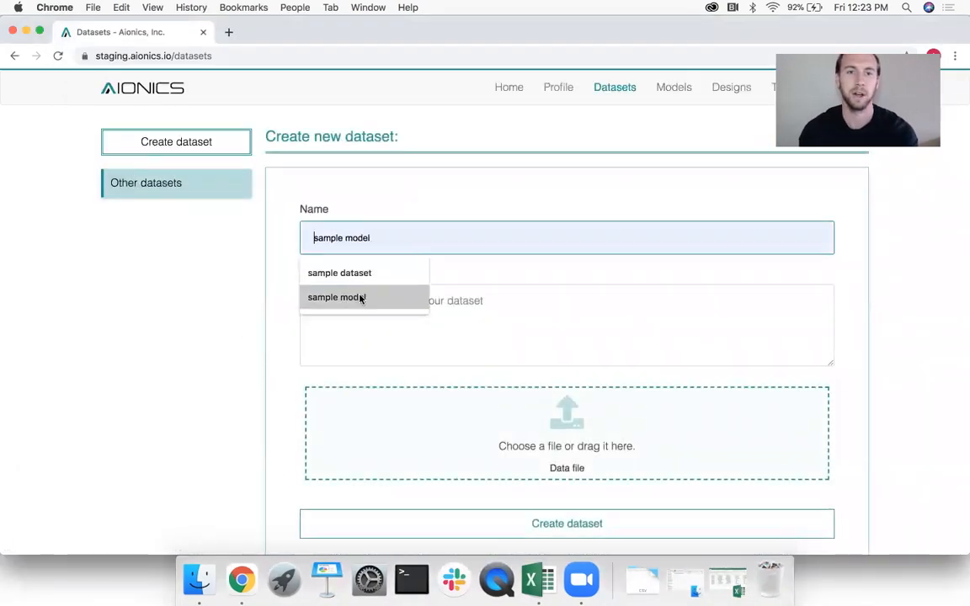
{"action": "left_click", "coordinate": [361, 275]}
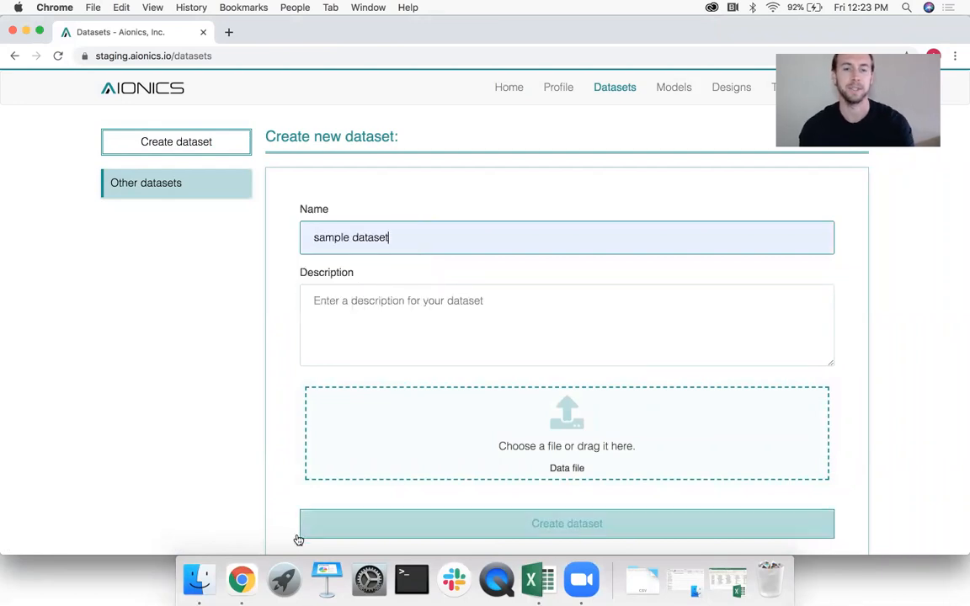
Attach the file Aionics_input_data_sample.csv from Finder as the data file and create the dataset
{"action": "left_click", "coordinate": [206, 579]}
{"action": "left_click_drag", "start_coordinate": [413, 167], "coordinate": [600, 127]}
{"action": "left_click_drag", "start_coordinate": [624, 183], "coordinate": [353, 447]}
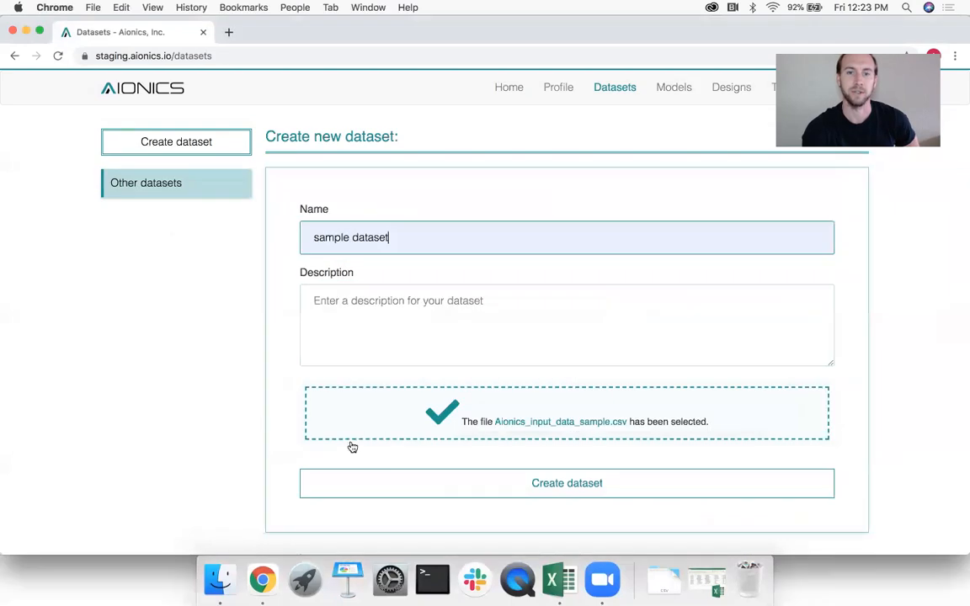
{"action": "left_click", "coordinate": [448, 490]}
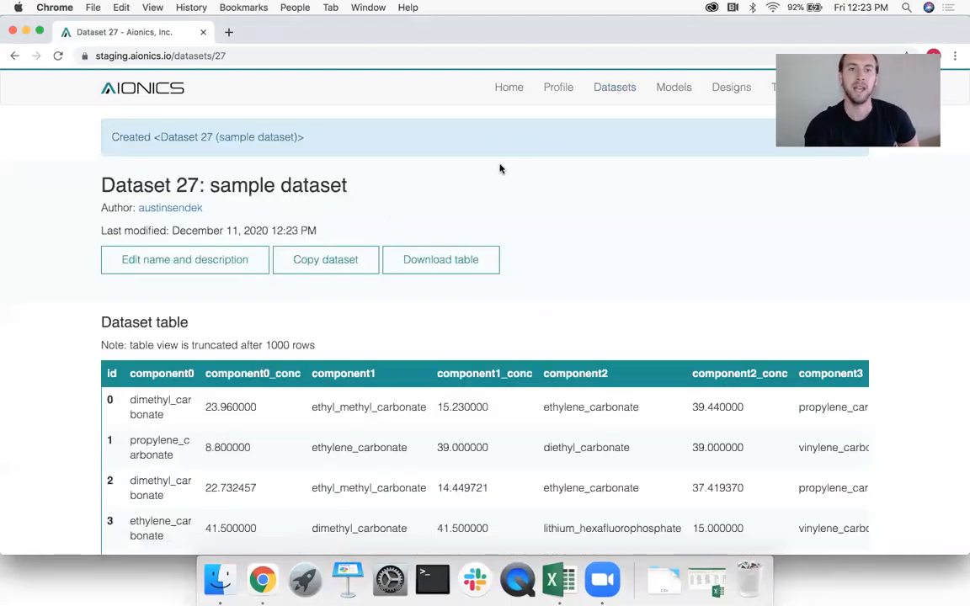
Create a new model named "sample model" based on the sample dataset
{"action": "left_click", "coordinate": [672, 88]}
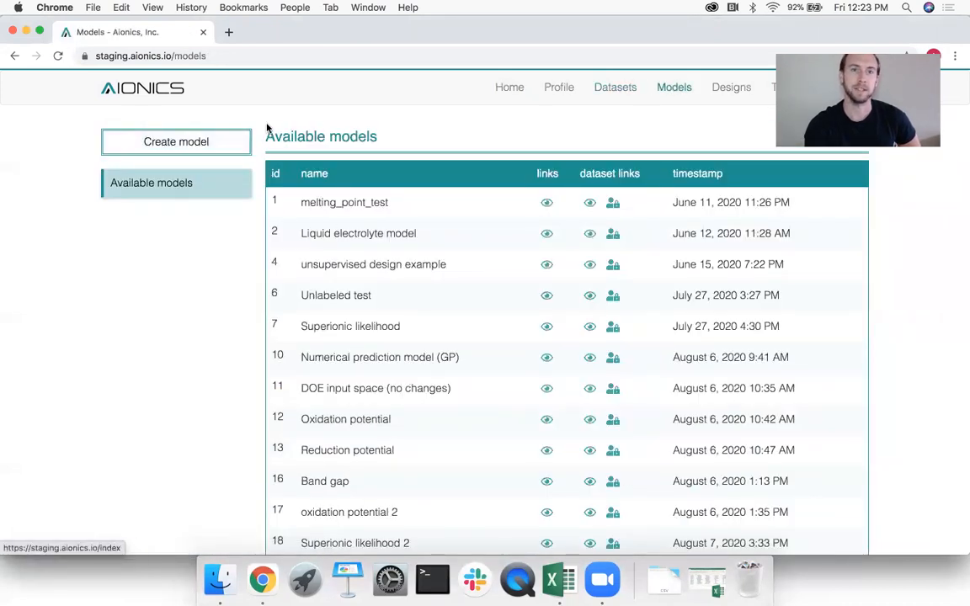
{"action": "left_click", "coordinate": [181, 143]}
{"action": "left_click", "coordinate": [360, 237]}
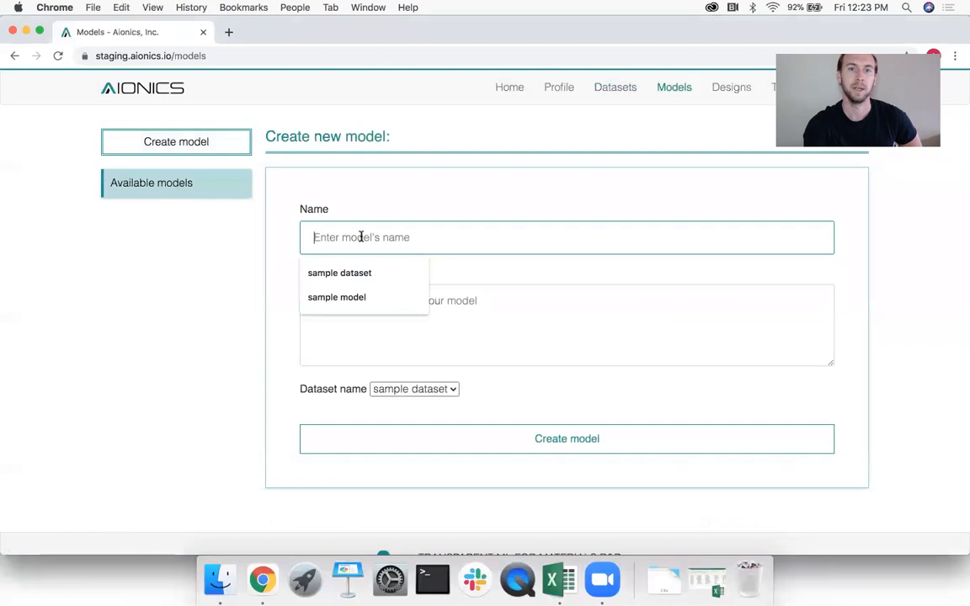
{"action": "left_click", "coordinate": [324, 297]}
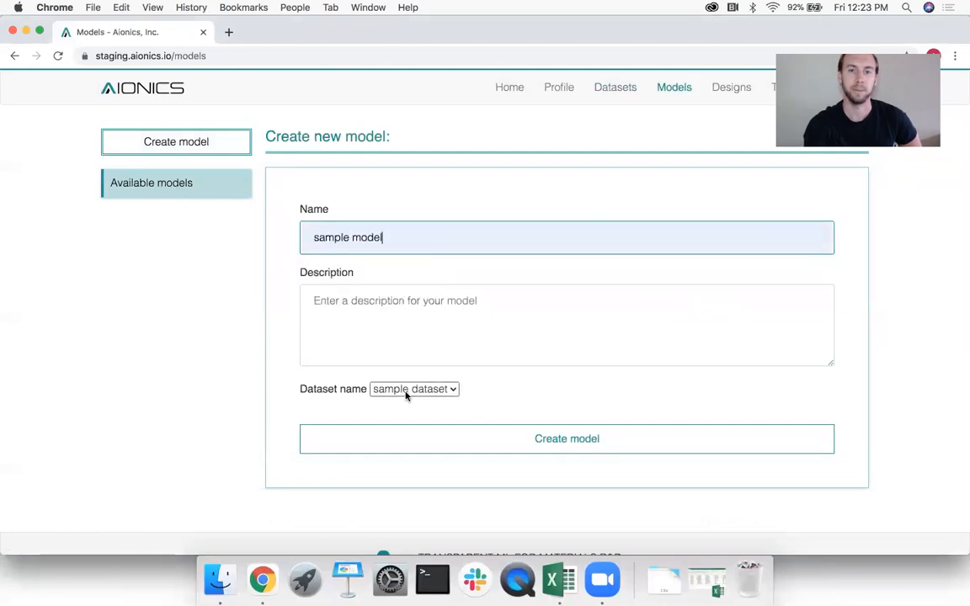
{"action": "left_click", "coordinate": [403, 444]}
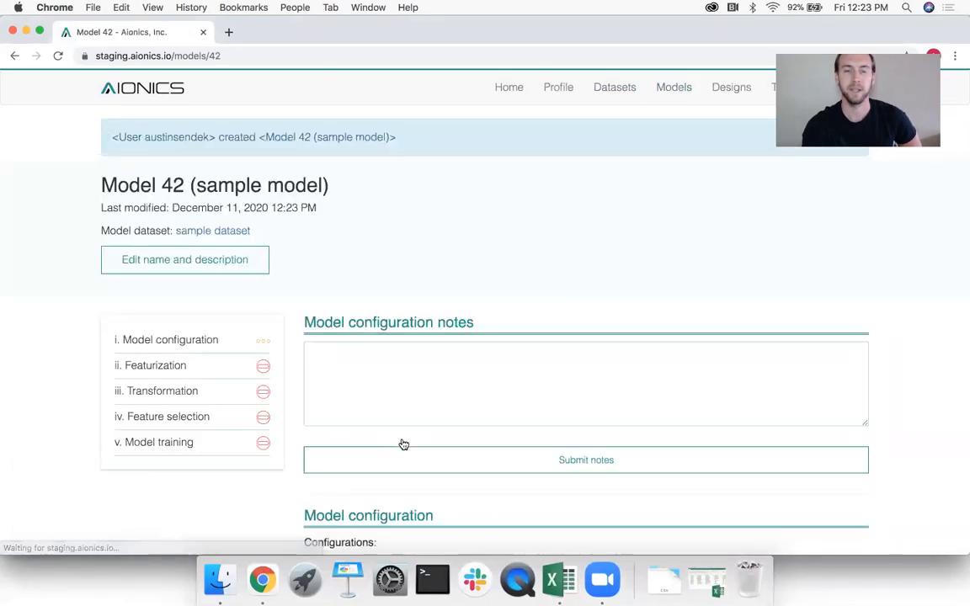
Set the model configuration type to Substance inputs
{"action": "scroll", "coordinate": [392, 261], "scroll_direction": "down", "scroll_amount": 1}
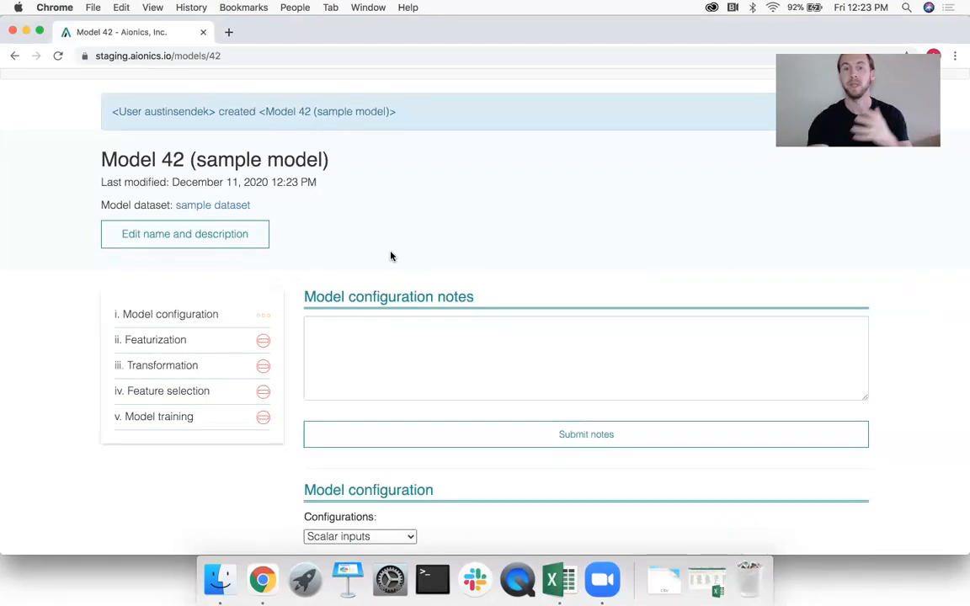
{"action": "scroll", "coordinate": [391, 256], "scroll_direction": "down", "scroll_amount": 3}
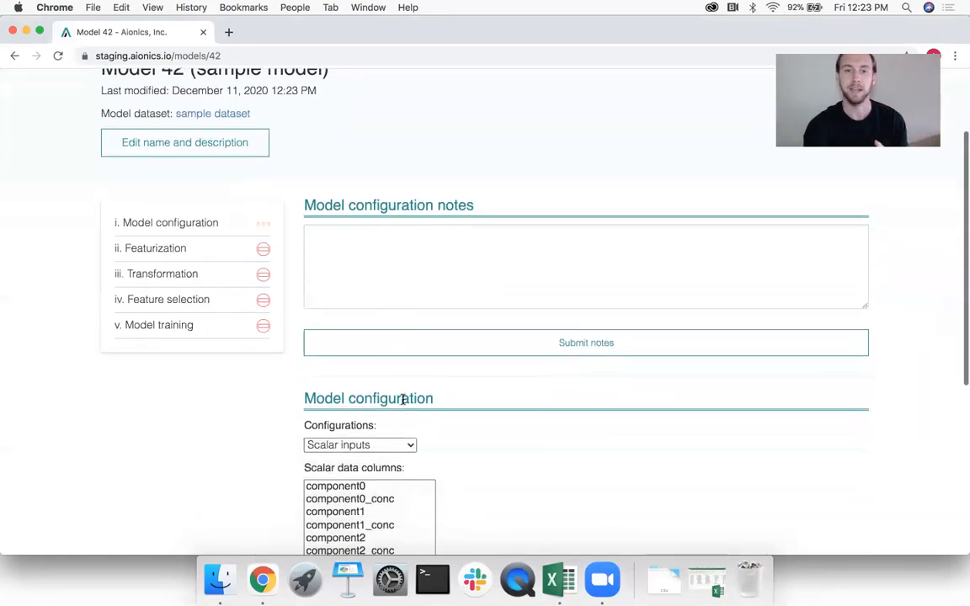
{"action": "left_click", "coordinate": [356, 445]}
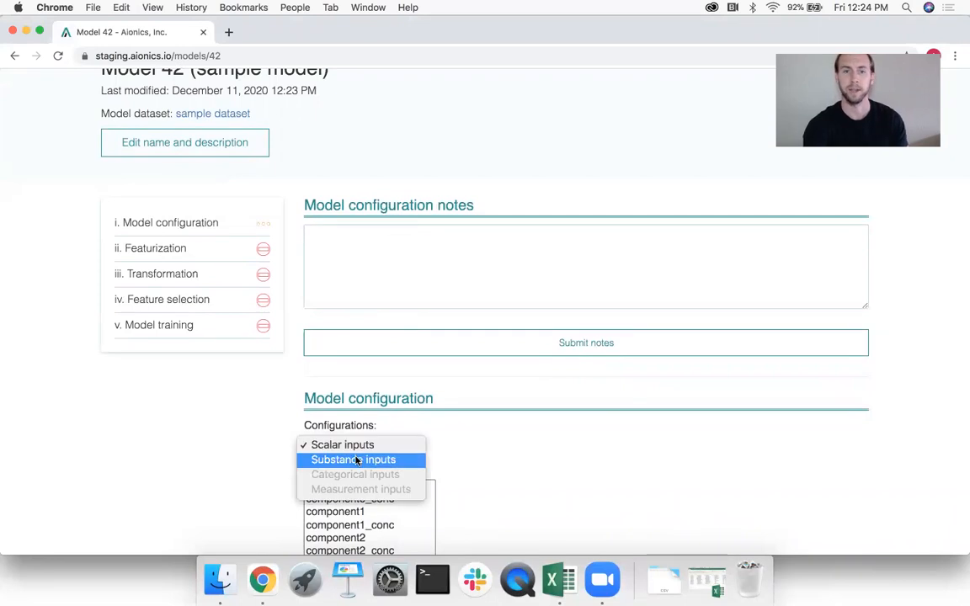
{"action": "left_click", "coordinate": [357, 459]}
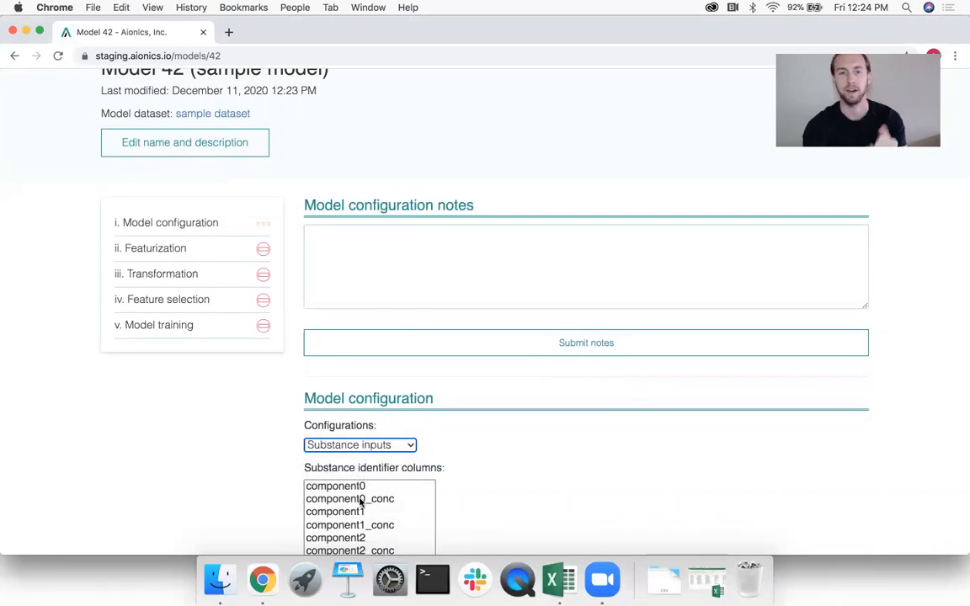
Select component0, component1, component2, component3, component4 and component5 together as the substance identifier columns
{"action": "left_click", "coordinate": [360, 485]}
{"action": "scroll", "coordinate": [359, 488], "scroll_direction": "down", "scroll_amount": 2}
{"action": "scroll", "coordinate": [359, 489], "scroll_direction": "up", "scroll_amount": 3}
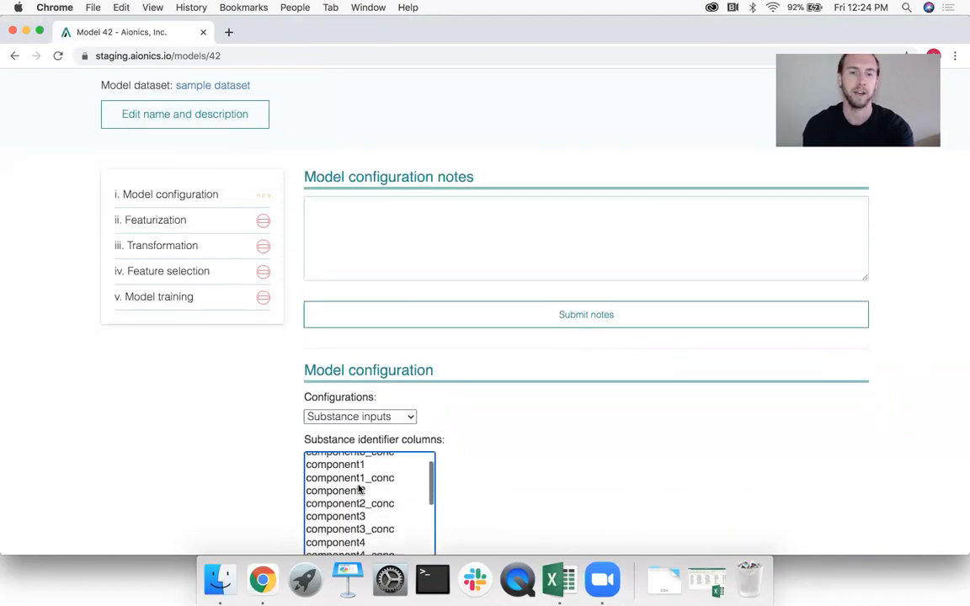
{"action": "scroll", "coordinate": [569, 485], "scroll_direction": "up", "scroll_amount": 1}
{"action": "scroll", "coordinate": [403, 511], "scroll_direction": "up", "scroll_amount": 1}
{"action": "scroll", "coordinate": [551, 471], "scroll_direction": "down", "scroll_amount": 3}
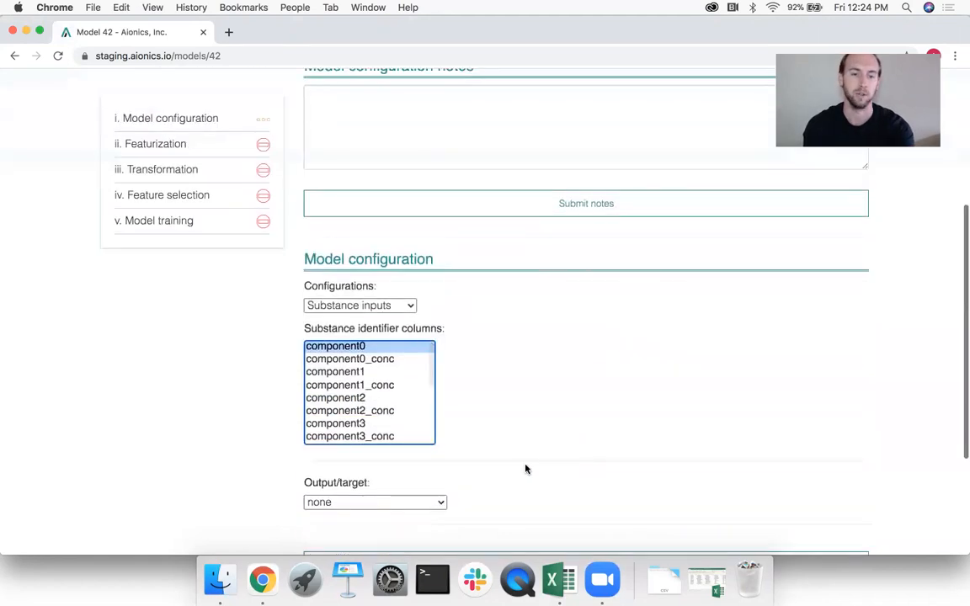
{"action": "left_click", "coordinate": [365, 372], "text": "super"}
{"action": "left_click", "coordinate": [362, 398], "text": "super"}
{"action": "left_click", "coordinate": [360, 423], "text": "super"}
{"action": "scroll", "coordinate": [359, 423], "scroll_direction": "down", "scroll_amount": 2}
{"action": "left_click", "coordinate": [359, 413], "text": "super"}
{"action": "scroll", "coordinate": [360, 421], "scroll_direction": "down", "scroll_amount": 2}
{"action": "left_click", "coordinate": [357, 402], "text": "super"}
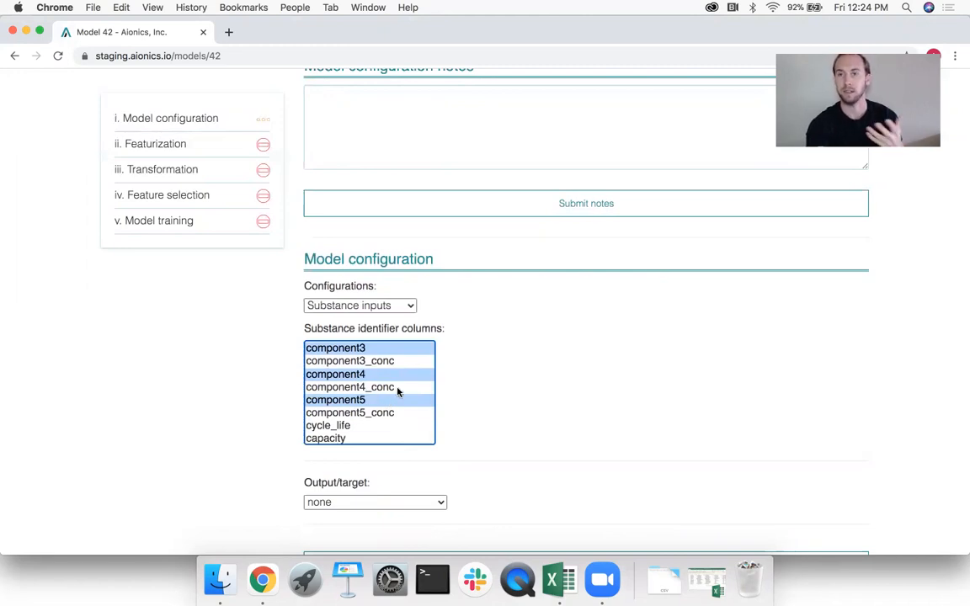
Choose cycle_life as the model's output target and submit the configuration
{"action": "scroll", "coordinate": [373, 363], "scroll_direction": "down", "scroll_amount": 3}
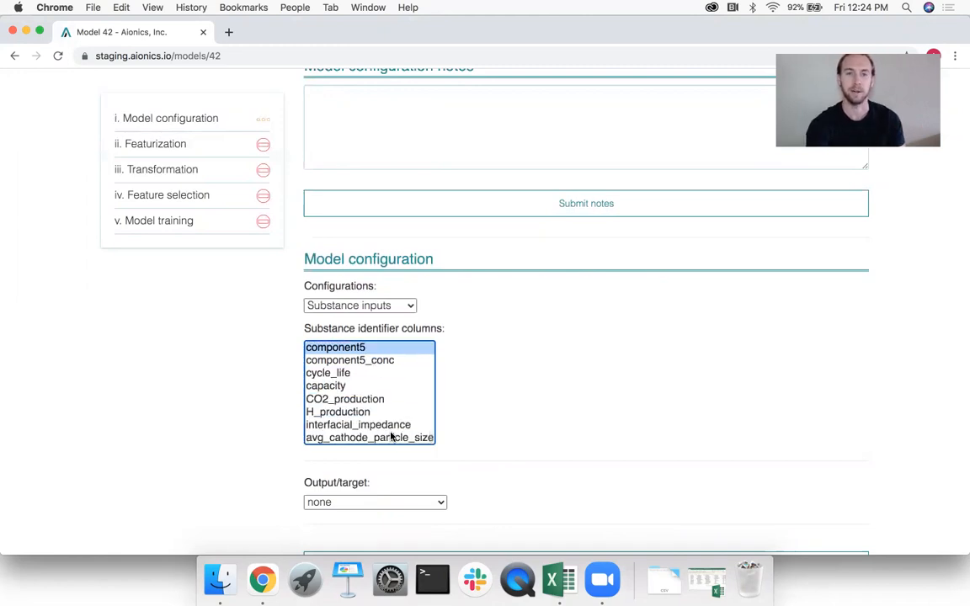
{"action": "left_click", "coordinate": [367, 504]}
{"action": "scroll", "coordinate": [367, 507], "scroll_direction": "down", "scroll_amount": 5}
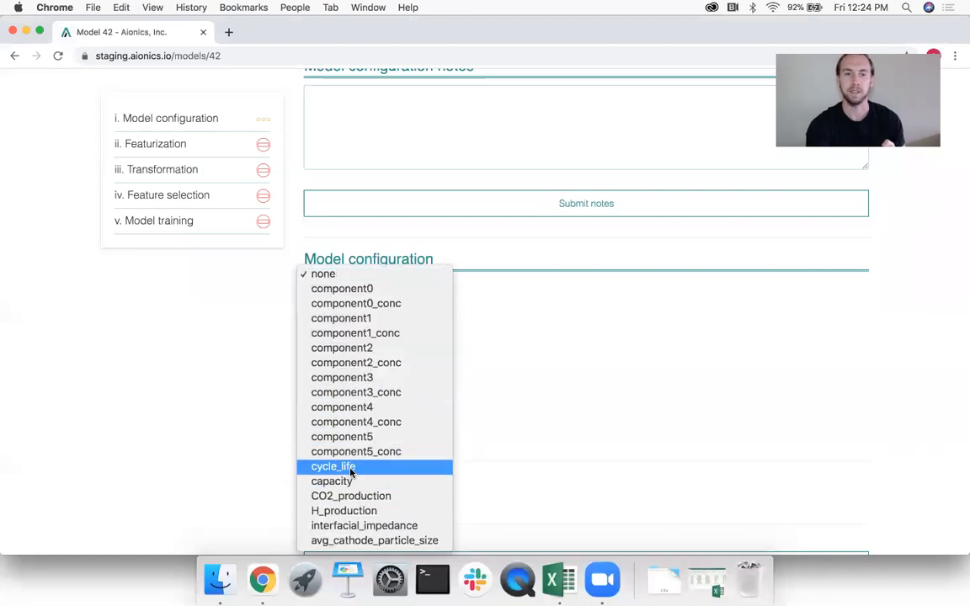
{"action": "left_click", "coordinate": [263, 472]}
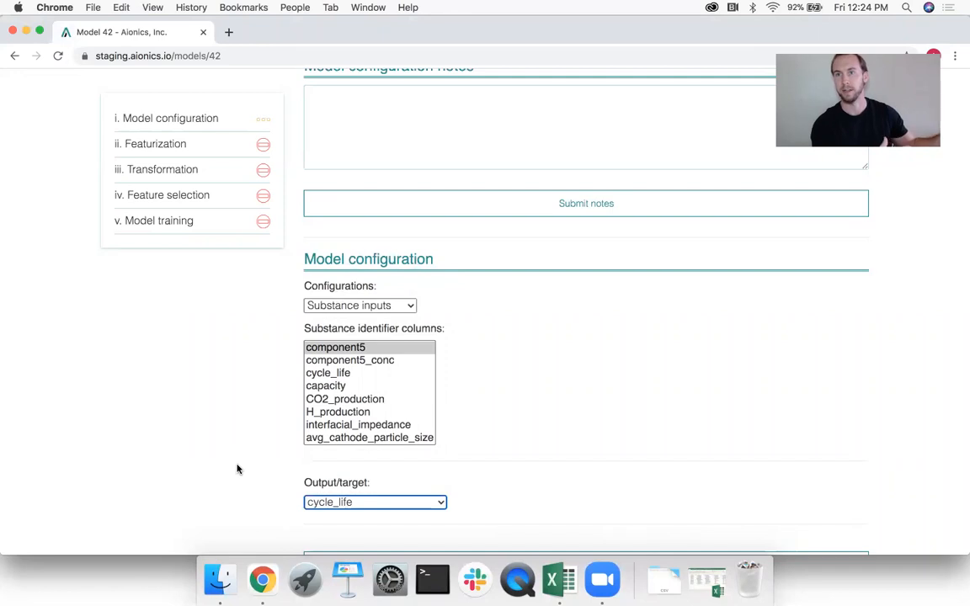
{"action": "scroll", "coordinate": [237, 469], "scroll_direction": "down", "scroll_amount": 3}
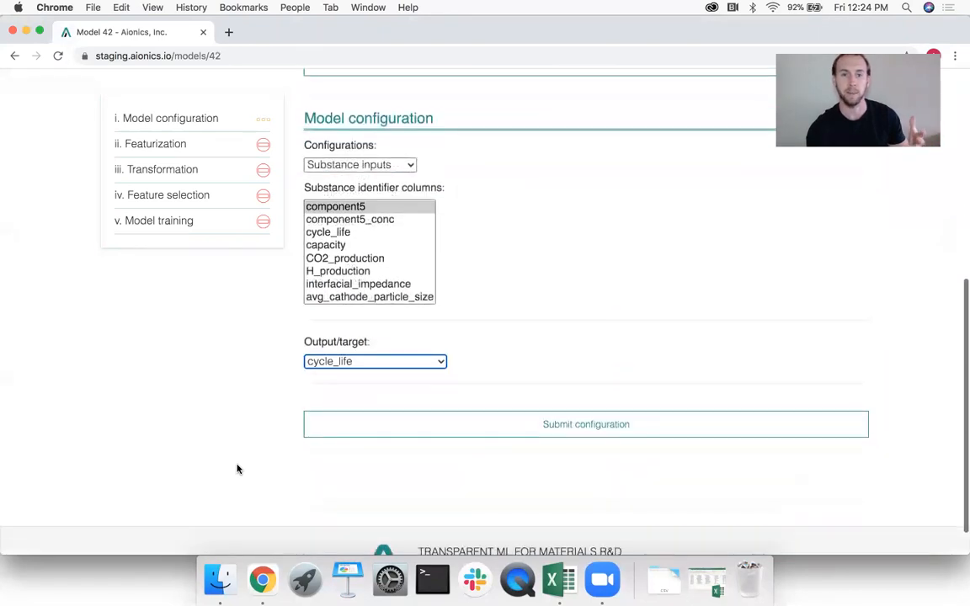
{"action": "left_click", "coordinate": [411, 420]}
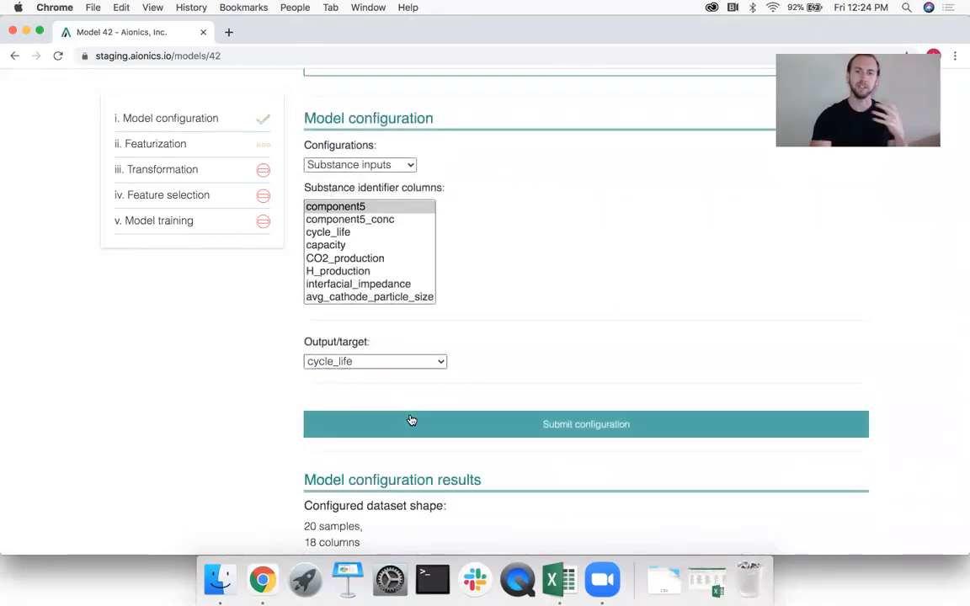
In the Featurization stage, set component0 to molecular featurization, concentration weighted and in solution
{"action": "scroll", "coordinate": [410, 418], "scroll_direction": "down", "scroll_amount": 1}
{"action": "scroll", "coordinate": [410, 419], "scroll_direction": "up", "scroll_amount": 10}
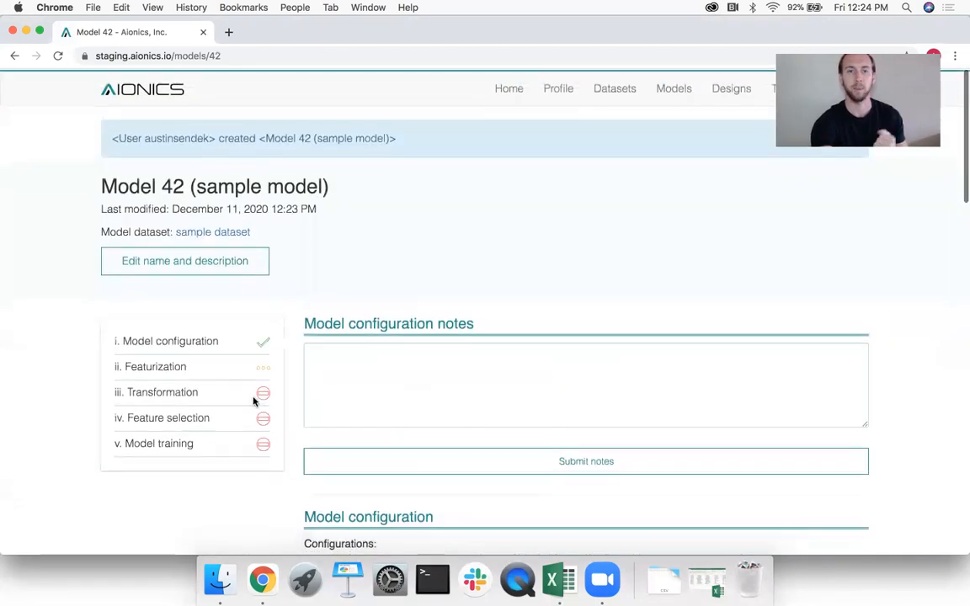
{"action": "left_click", "coordinate": [147, 367]}
{"action": "scroll", "coordinate": [407, 380], "scroll_direction": "down", "scroll_amount": 2}
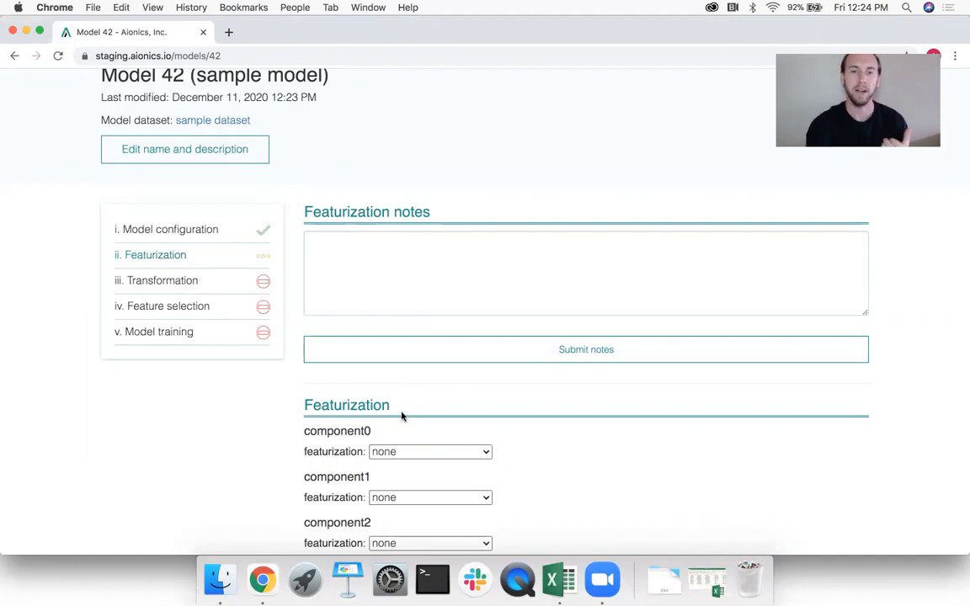
{"action": "left_click", "coordinate": [399, 452]}
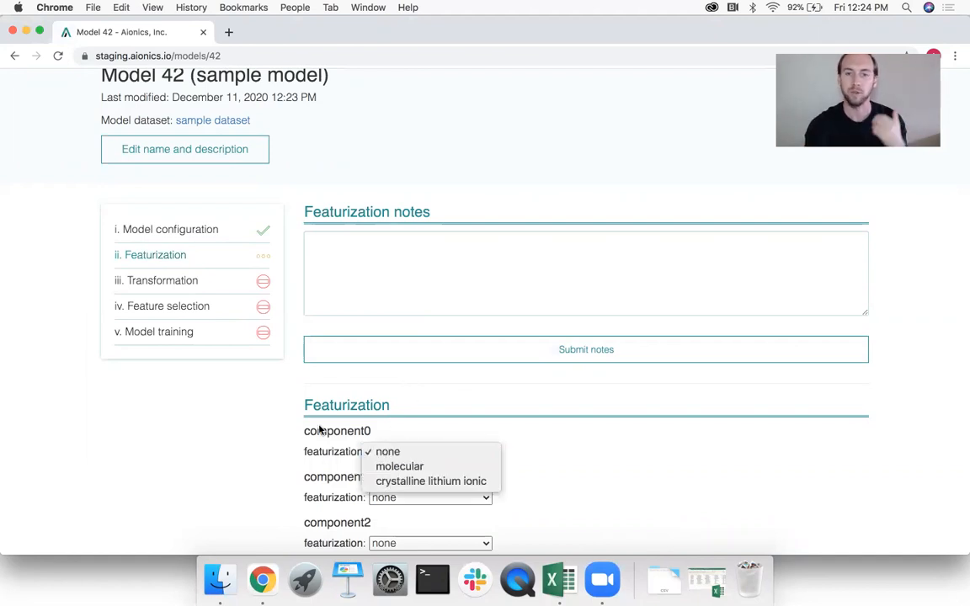
{"action": "left_click", "coordinate": [394, 469]}
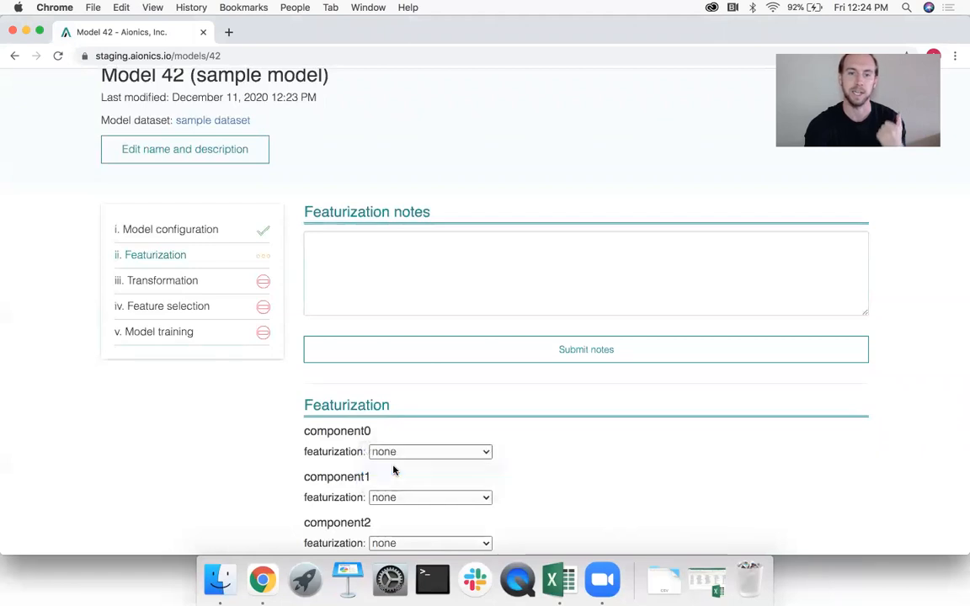
{"action": "scroll", "coordinate": [392, 467], "scroll_direction": "down", "scroll_amount": 4}
{"action": "left_click", "coordinate": [308, 326]}
{"action": "left_click", "coordinate": [308, 346]}
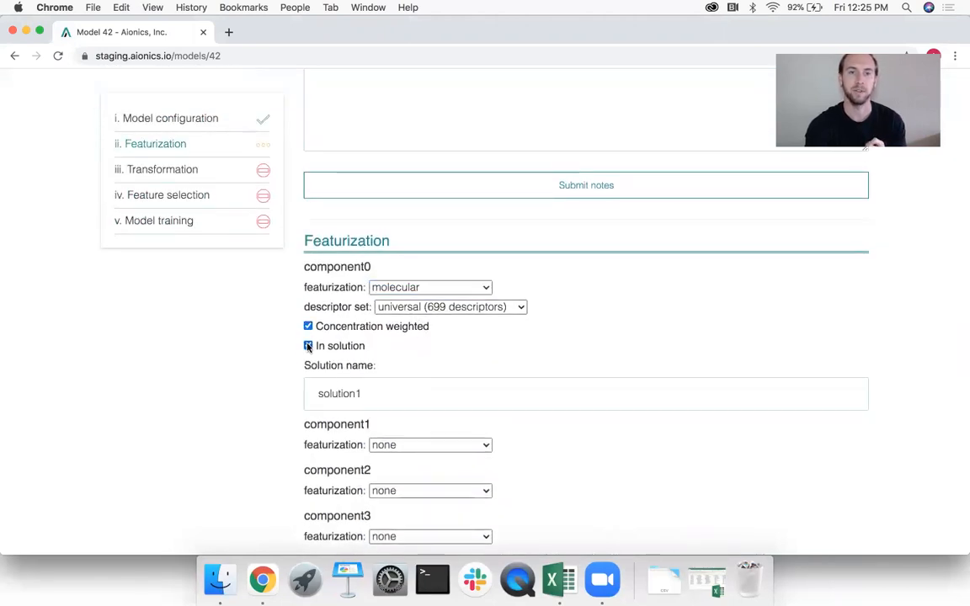
Set component1 to molecular featurization with the concentration weighted and in solution options enabled
{"action": "left_click", "coordinate": [452, 445]}
{"action": "left_click", "coordinate": [442, 461]}
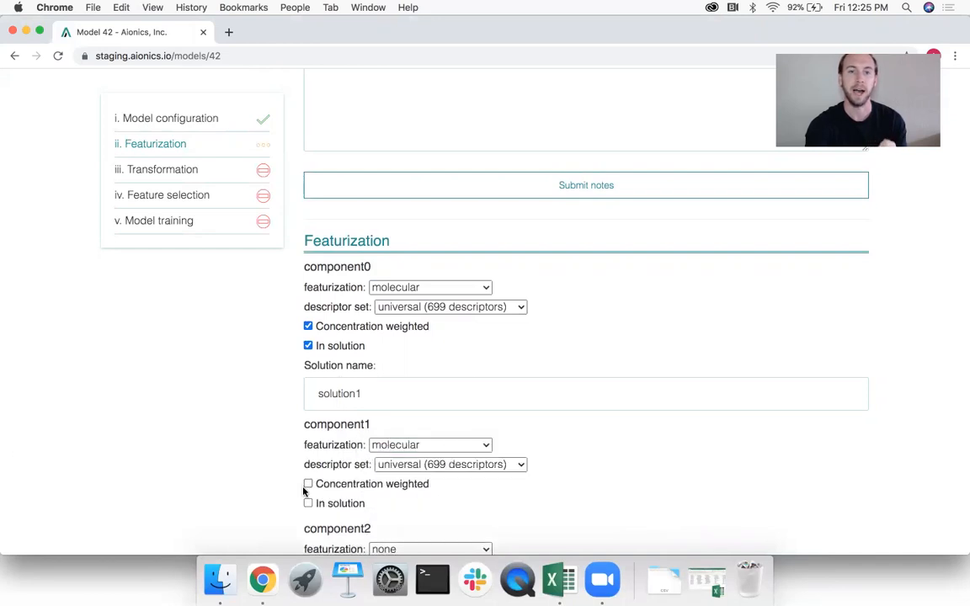
{"action": "left_click", "coordinate": [308, 484]}
{"action": "left_click", "coordinate": [308, 502]}
Set component2 to molecular featurization with the concentration weighted and in solution options enabled
{"action": "scroll", "coordinate": [308, 505], "scroll_direction": "down", "scroll_amount": 5}
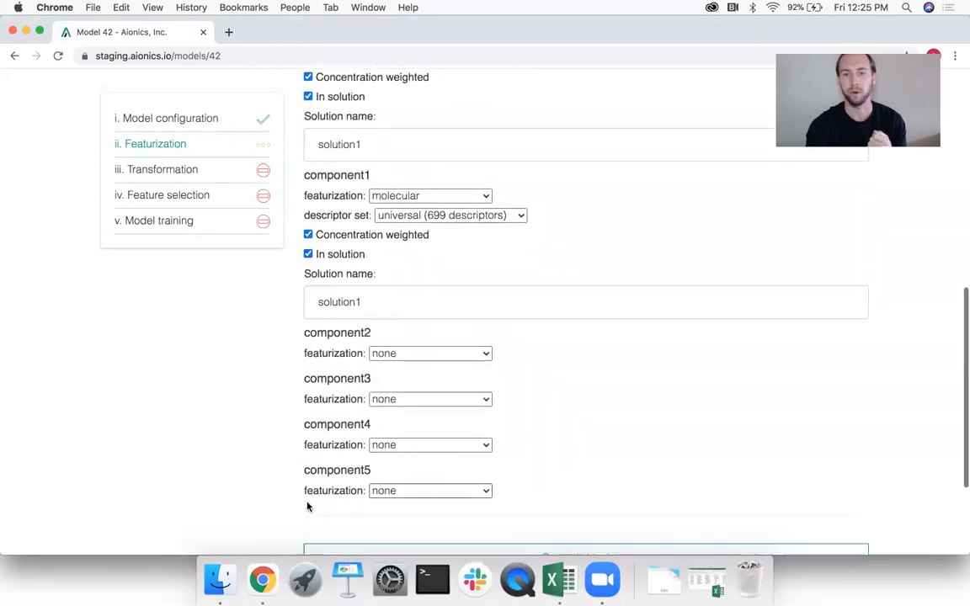
{"action": "left_click", "coordinate": [402, 342]}
{"action": "left_click", "coordinate": [403, 357]}
{"action": "left_click", "coordinate": [308, 380]}
{"action": "left_click", "coordinate": [309, 400]}
Set component3 to molecular featurization with the concentration weighted and in solution options enabled
{"action": "scroll", "coordinate": [447, 414], "scroll_direction": "down", "scroll_amount": 1}
{"action": "scroll", "coordinate": [447, 414], "scroll_direction": "down", "scroll_amount": 2}
{"action": "left_click", "coordinate": [429, 419]}
{"action": "left_click", "coordinate": [425, 434]}
{"action": "left_click", "coordinate": [308, 459]}
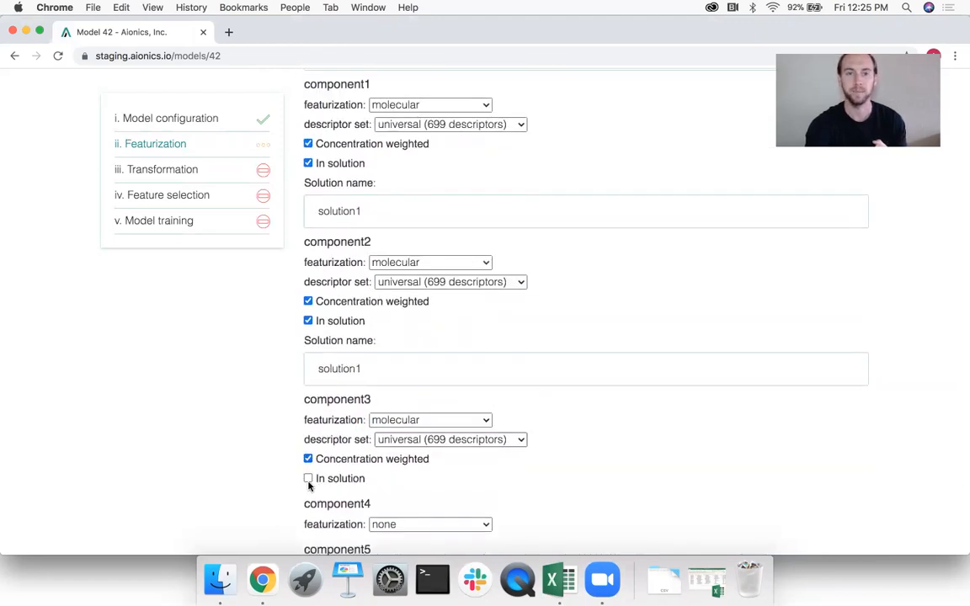
{"action": "left_click", "coordinate": [308, 479]}
Set component4 to molecular featurization with the concentration weighted and in solution options enabled
{"action": "scroll", "coordinate": [308, 484], "scroll_direction": "down", "scroll_amount": 3}
{"action": "left_click", "coordinate": [401, 484]}
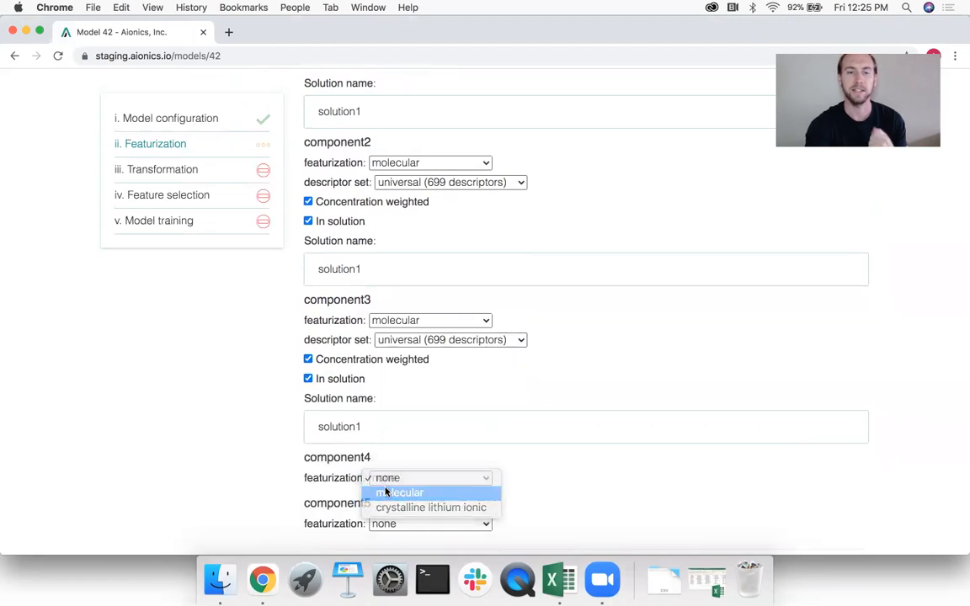
{"action": "left_click", "coordinate": [399, 493]}
{"action": "left_click", "coordinate": [308, 517]}
{"action": "left_click", "coordinate": [308, 536]}
Set component5 to molecular featurization, concentration weighted and in solution, and compute the descriptors for all components
{"action": "scroll", "coordinate": [378, 455], "scroll_direction": "down", "scroll_amount": 4}
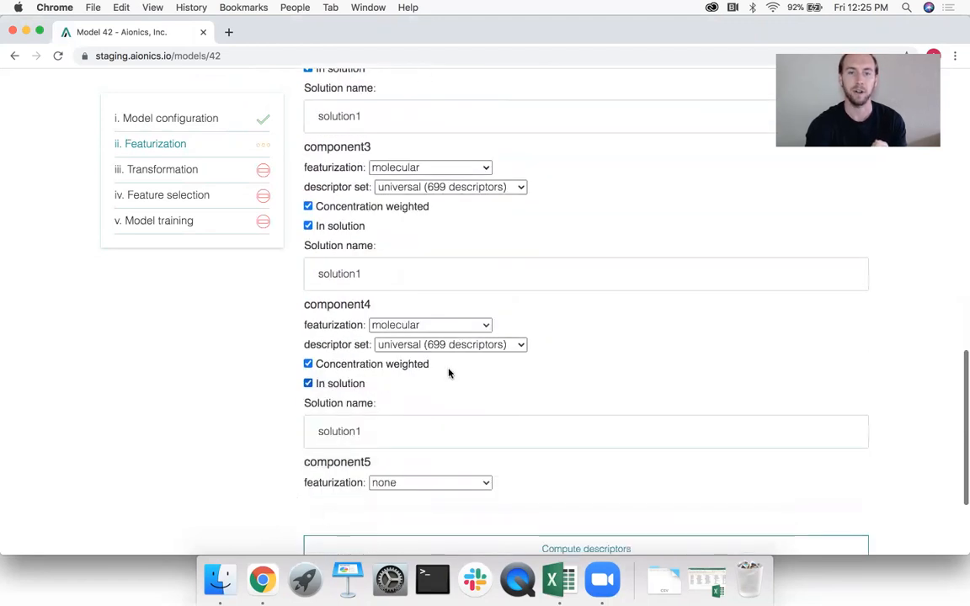
{"action": "left_click", "coordinate": [413, 482]}
{"action": "left_click", "coordinate": [411, 497]}
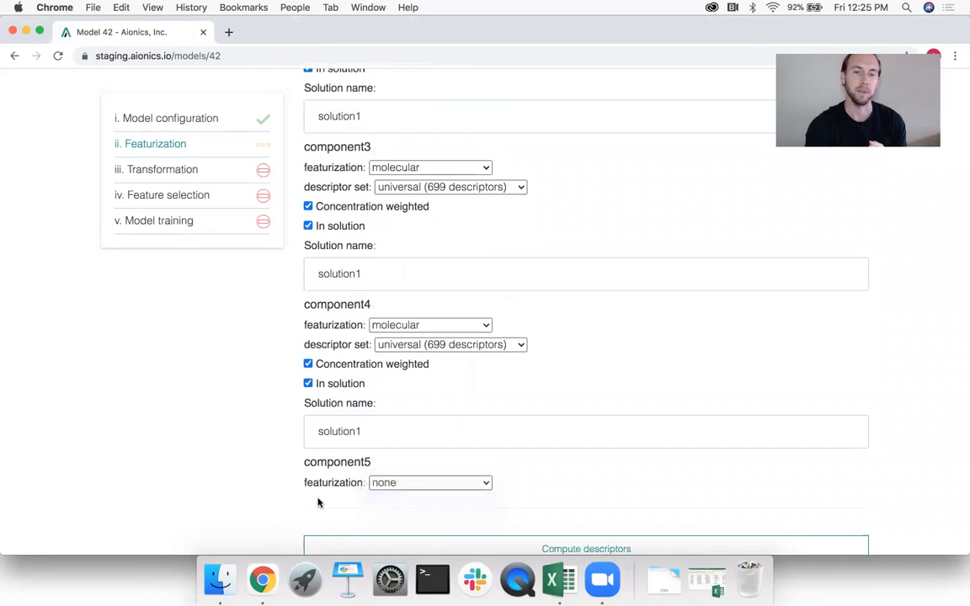
{"action": "left_click", "coordinate": [308, 519]}
{"action": "left_click", "coordinate": [308, 538]}
{"action": "scroll", "coordinate": [307, 543], "scroll_direction": "down", "scroll_amount": 2}
{"action": "scroll", "coordinate": [307, 545], "scroll_direction": "down", "scroll_amount": 1}
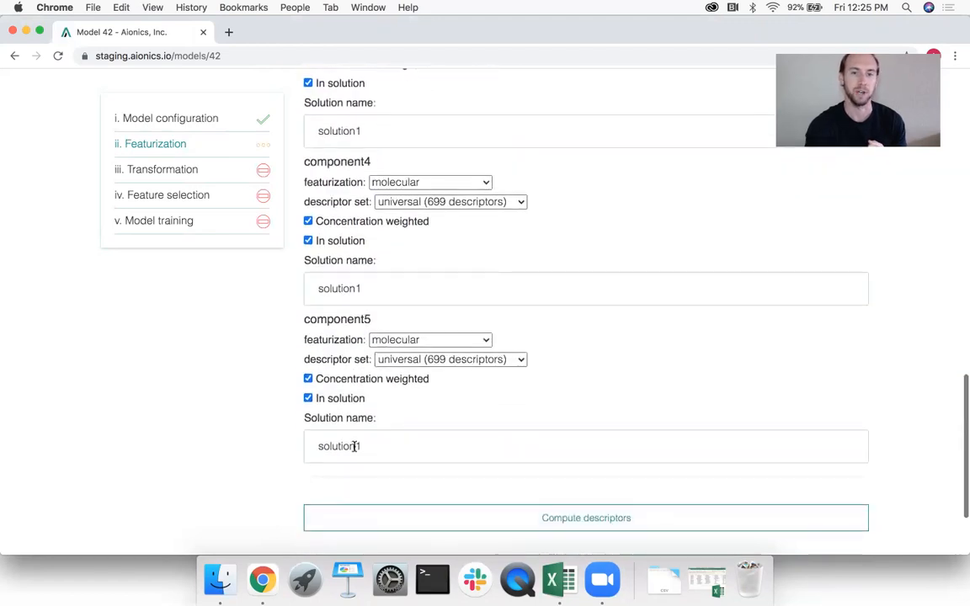
{"action": "left_click", "coordinate": [368, 524]}
Download the featurized dataset table from the featurization results and open the CSV file in Excel
{"action": "scroll", "coordinate": [439, 414], "scroll_direction": "down", "scroll_amount": 5}
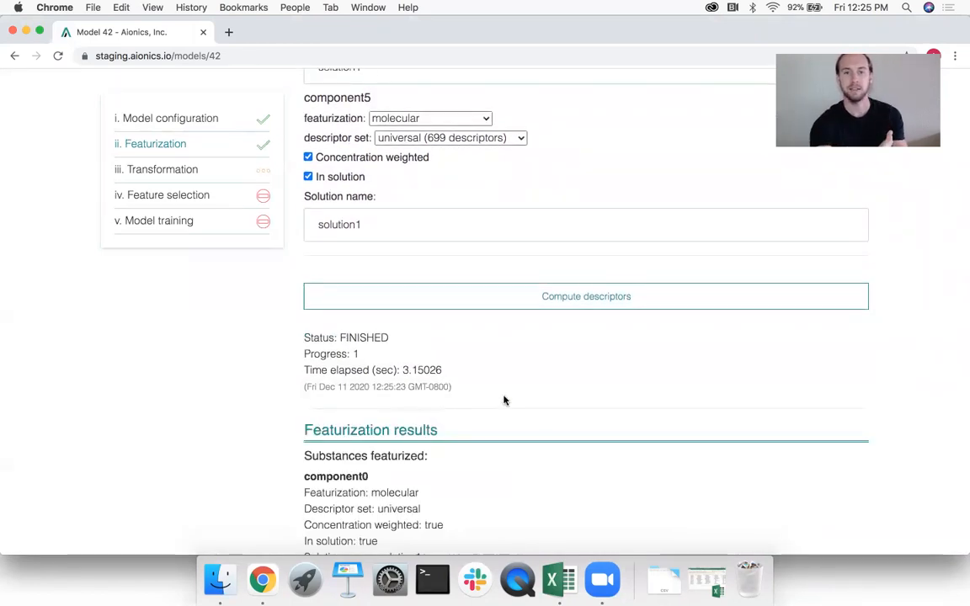
{"action": "scroll", "coordinate": [504, 398], "scroll_direction": "down", "scroll_amount": 10}
{"action": "left_click", "coordinate": [453, 426]}
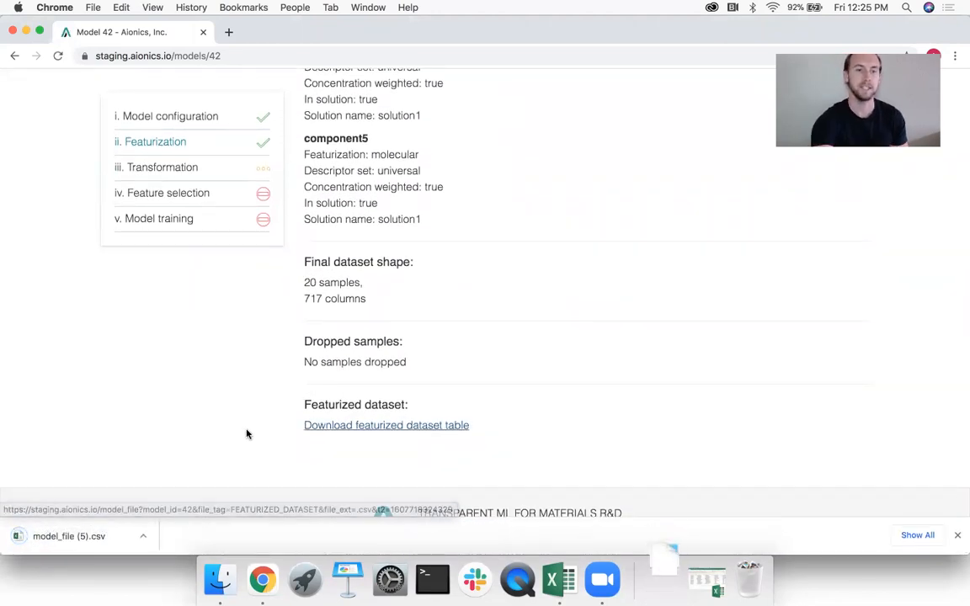
{"action": "left_click", "coordinate": [82, 542]}
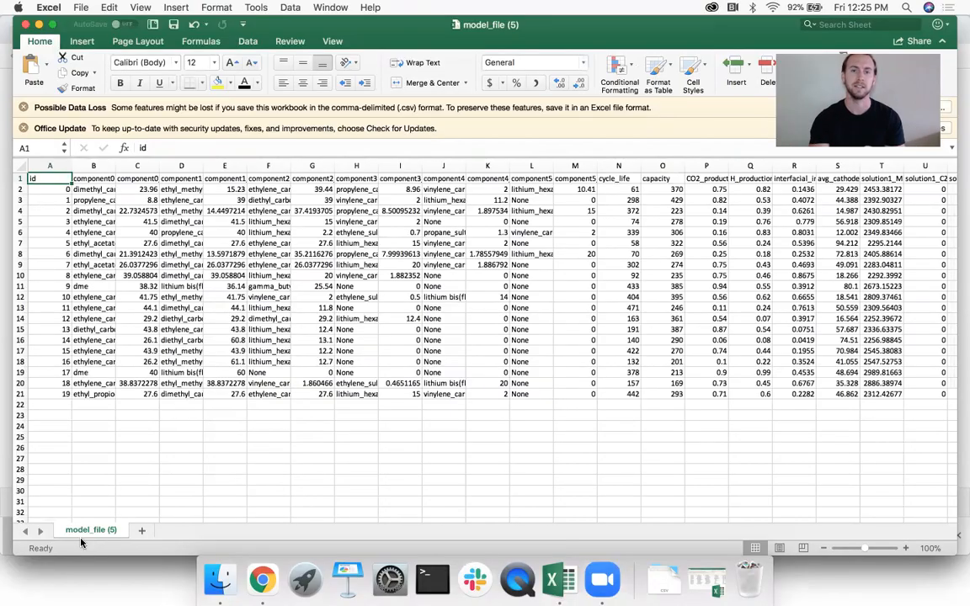
Examine the solution1 descriptor columns in the featurized dataset, close the spreadsheet and dismiss the browser's download notice
{"action": "scroll", "coordinate": [760, 471], "scroll_direction": "right", "scroll_amount": 15}
{"action": "scroll", "coordinate": [760, 471], "scroll_direction": "right", "scroll_amount": 20}
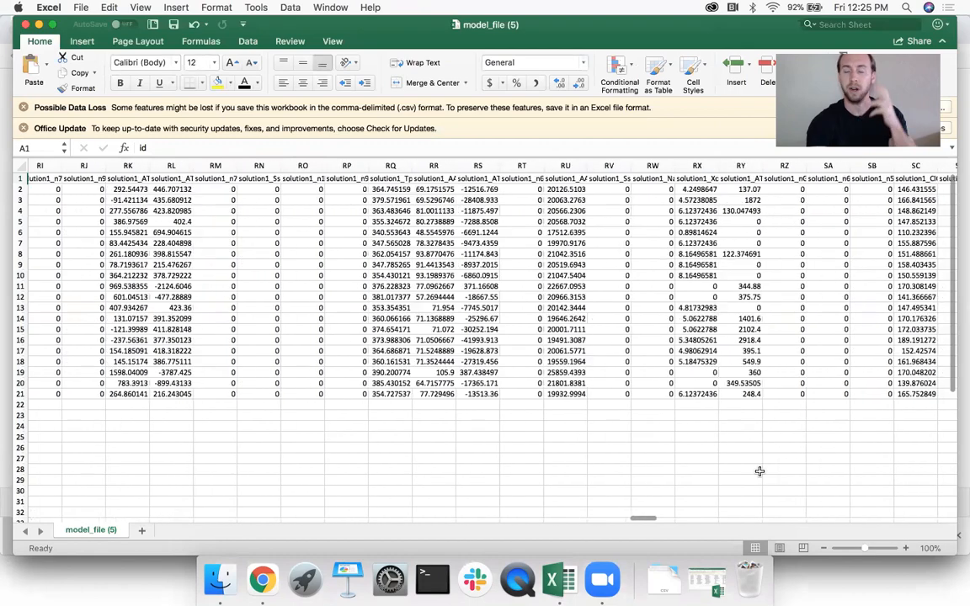
{"action": "scroll", "coordinate": [759, 470], "scroll_direction": "right", "scroll_amount": 10}
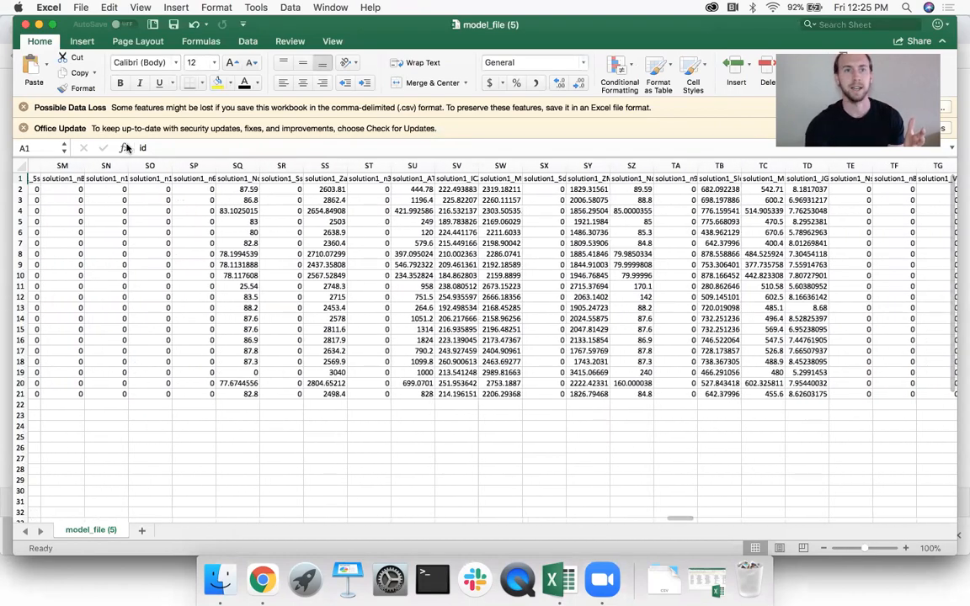
{"action": "left_click", "coordinate": [25, 26]}
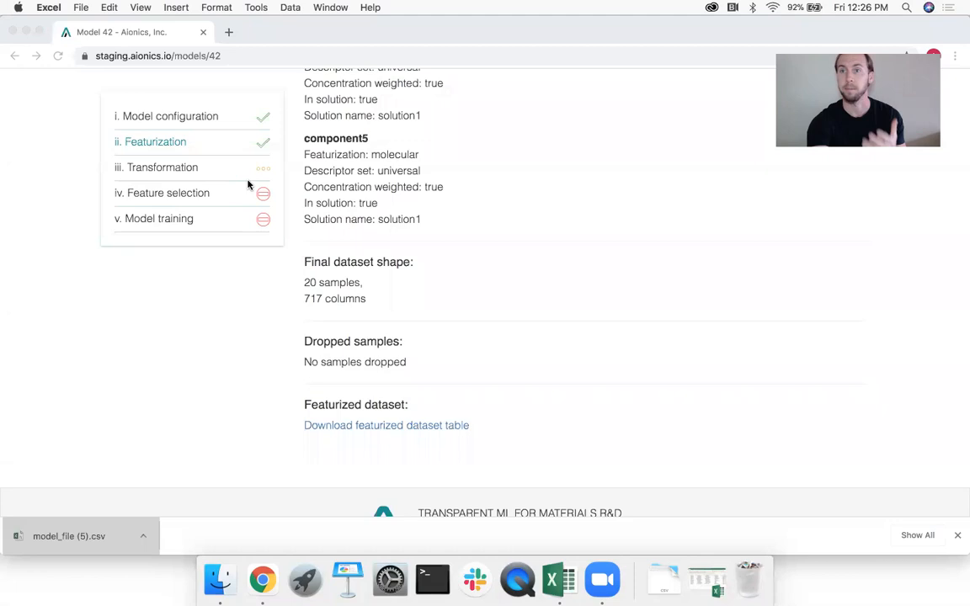
{"action": "left_click", "coordinate": [957, 536]}
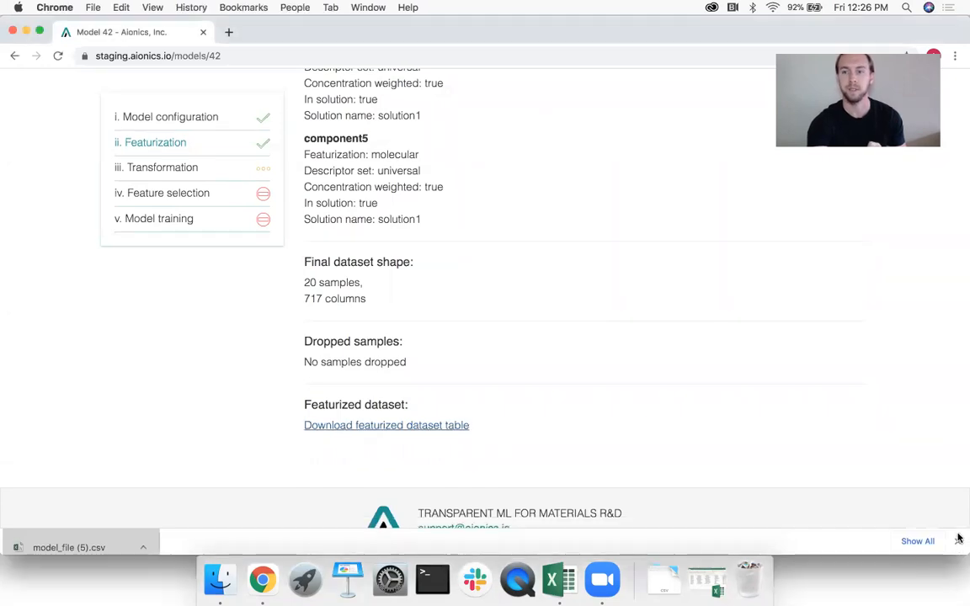
In the Transformation stage, set both the input space and output transformations to standardize and apply them
{"action": "left_click", "coordinate": [186, 169]}
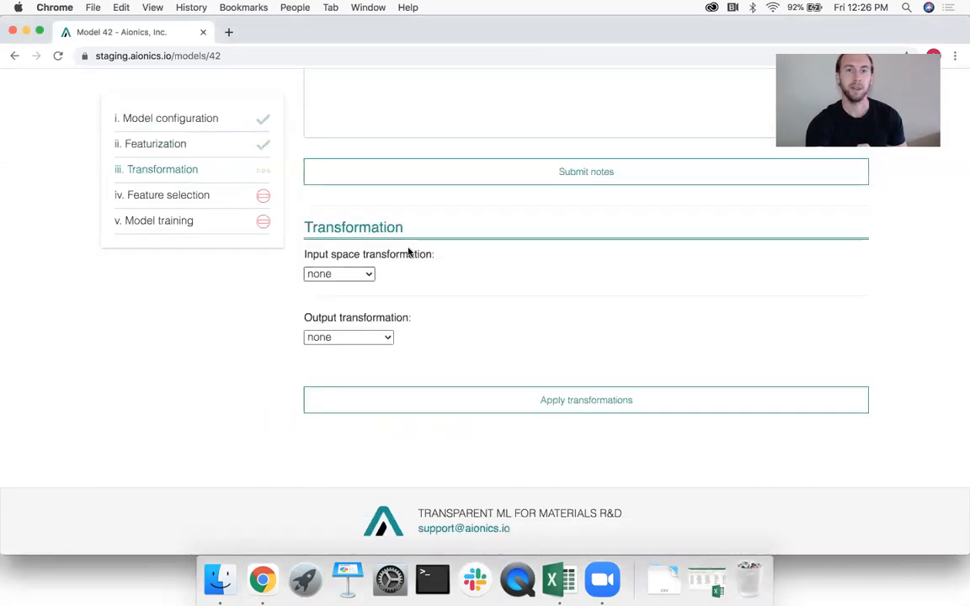
{"action": "left_click", "coordinate": [366, 275]}
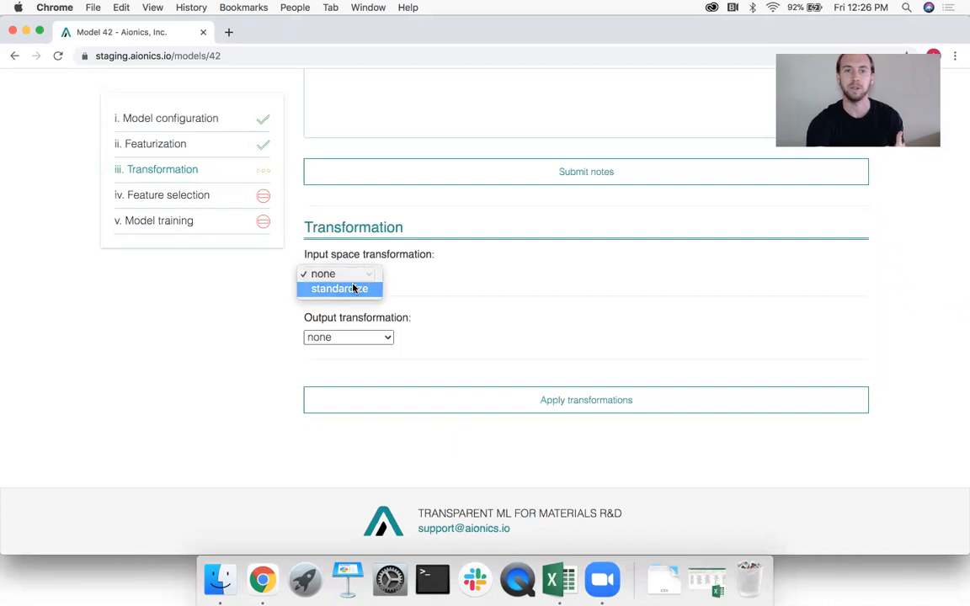
{"action": "left_click", "coordinate": [356, 288]}
{"action": "left_click", "coordinate": [357, 363]}
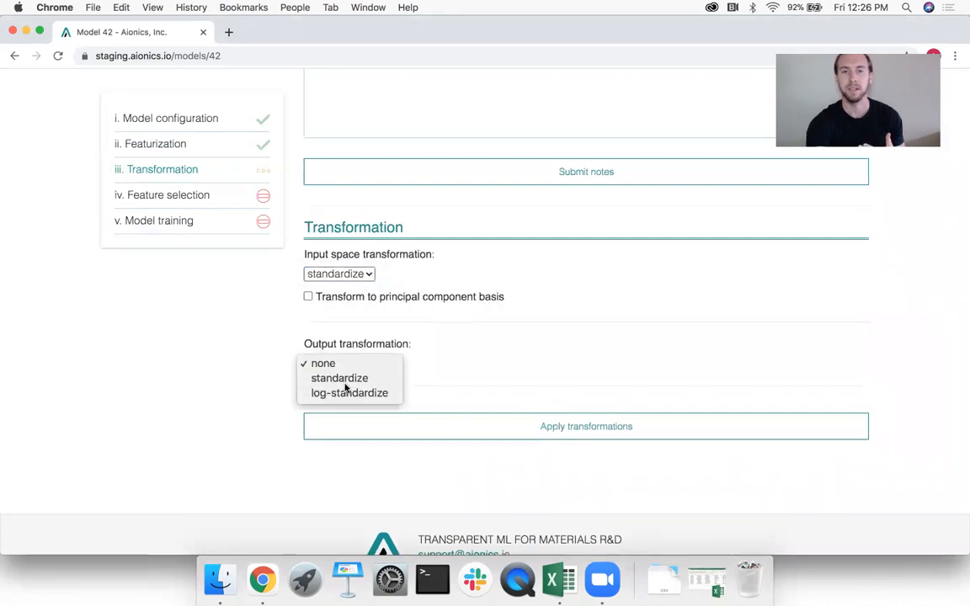
{"action": "left_click", "coordinate": [324, 379]}
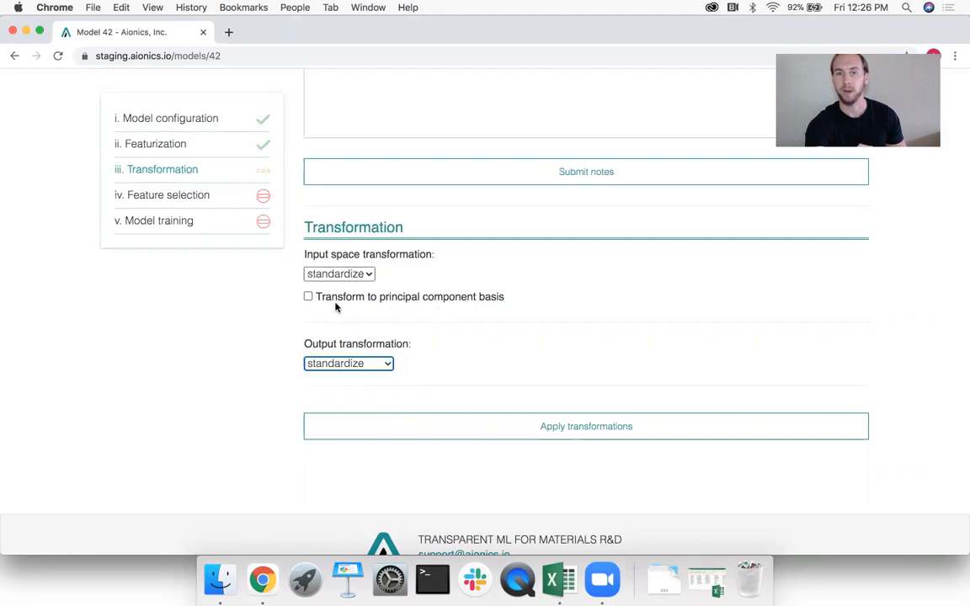
{"action": "left_click", "coordinate": [438, 434]}
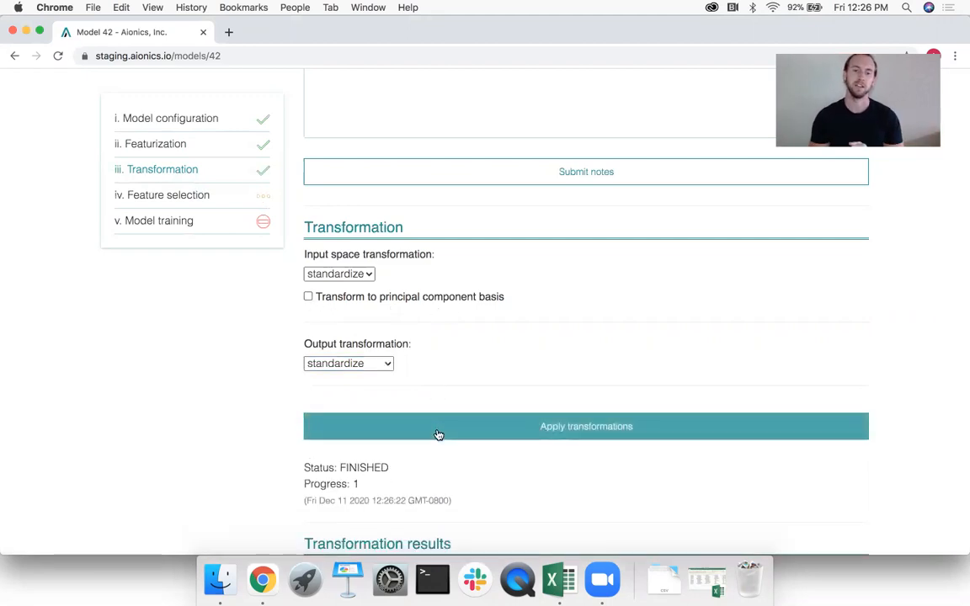
In the Feature selection stage, choose RFE by coefficients as the inspection strategy and explore the features with the default settings
{"action": "scroll", "coordinate": [411, 347], "scroll_direction": "down", "scroll_amount": 3}
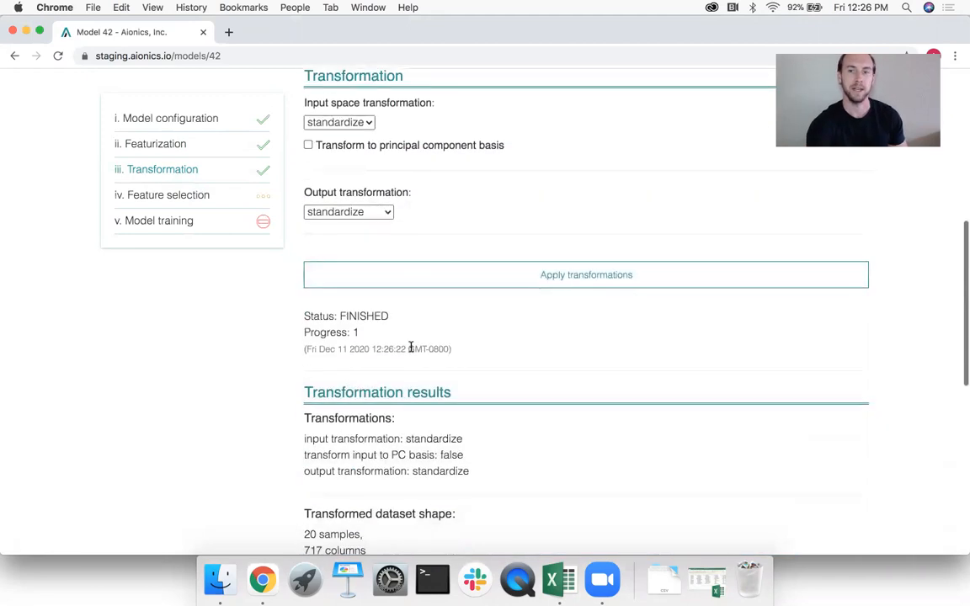
{"action": "left_click", "coordinate": [198, 199]}
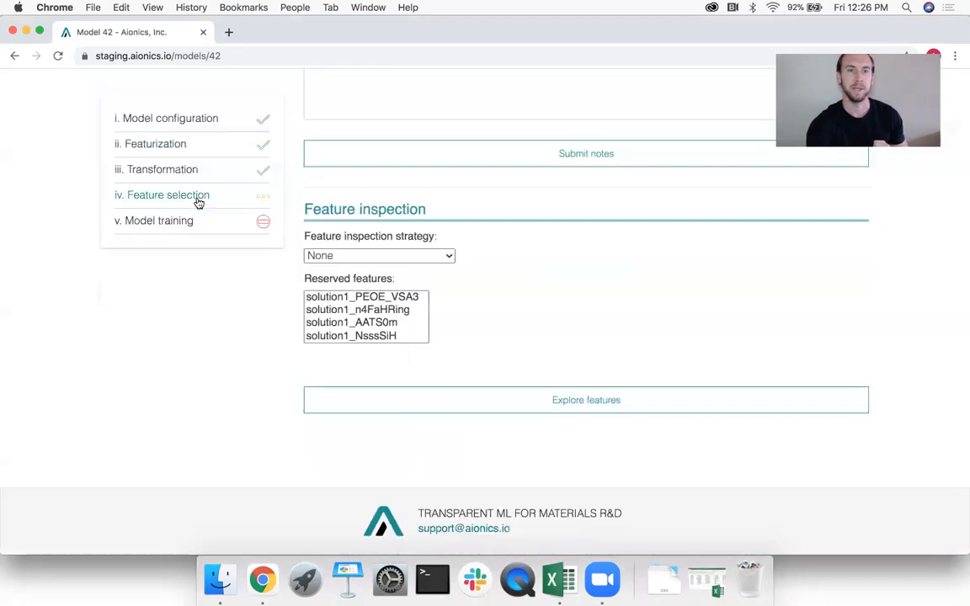
{"action": "left_click", "coordinate": [361, 263]}
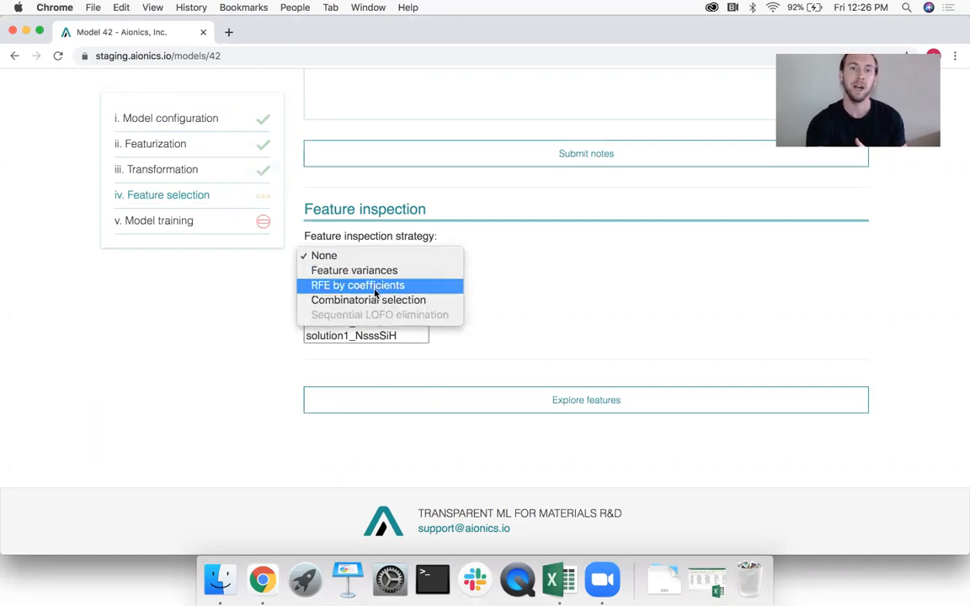
{"action": "left_click", "coordinate": [379, 283]}
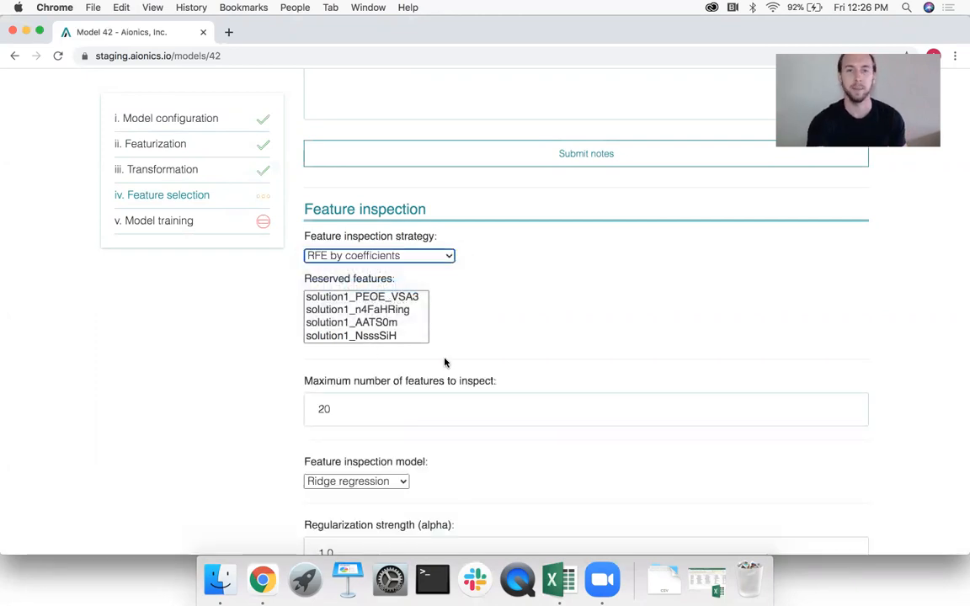
{"action": "scroll", "coordinate": [448, 361], "scroll_direction": "down", "scroll_amount": 2}
{"action": "scroll", "coordinate": [386, 406], "scroll_direction": "down", "scroll_amount": 3}
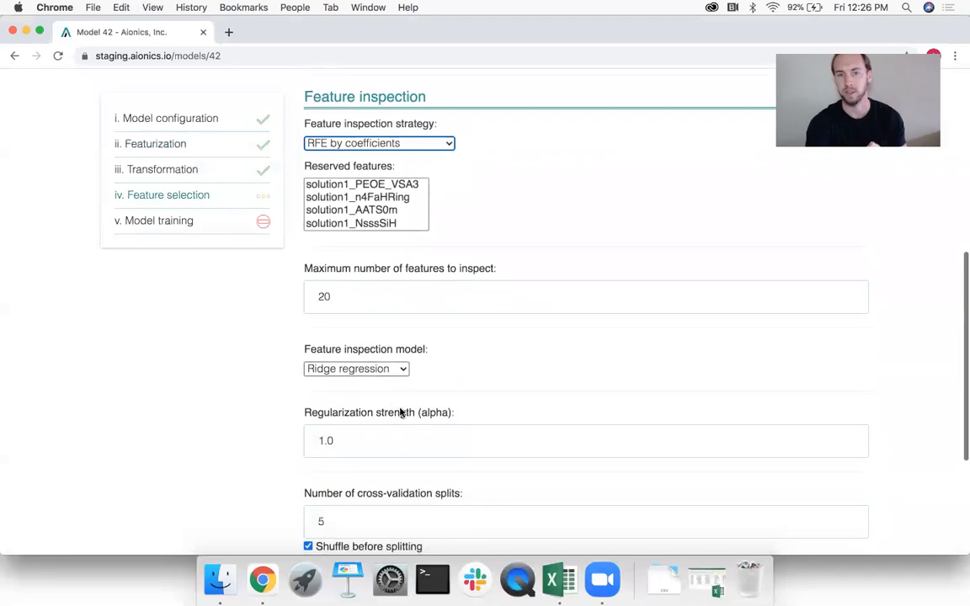
{"action": "scroll", "coordinate": [344, 459], "scroll_direction": "down", "scroll_amount": 2}
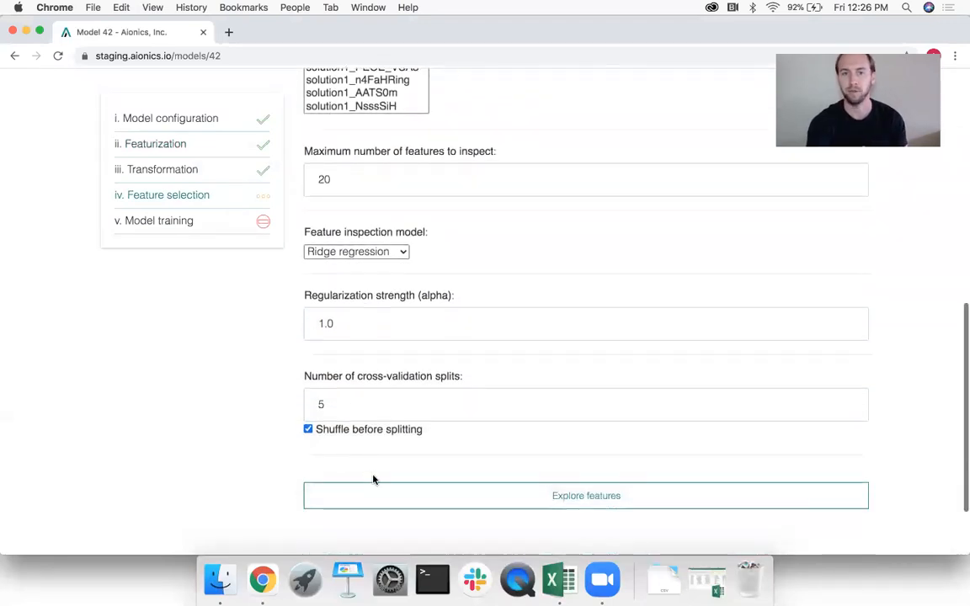
{"action": "left_click", "coordinate": [402, 498]}
Review the recursive selection performance plot, set the number of features to keep to 3 and run the selection
{"action": "scroll", "coordinate": [214, 425], "scroll_direction": "down", "scroll_amount": 3}
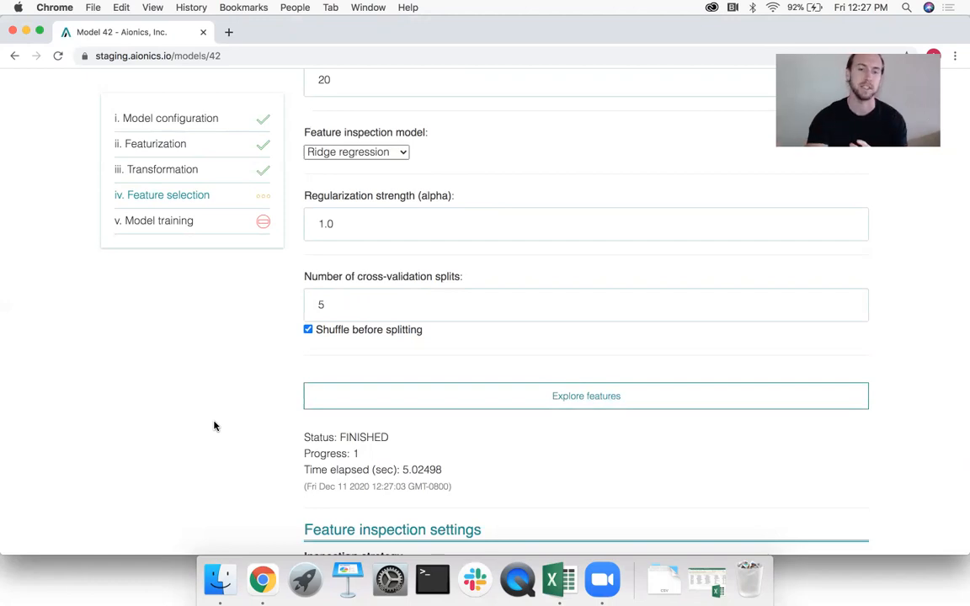
{"action": "scroll", "coordinate": [214, 426], "scroll_direction": "down", "scroll_amount": 10}
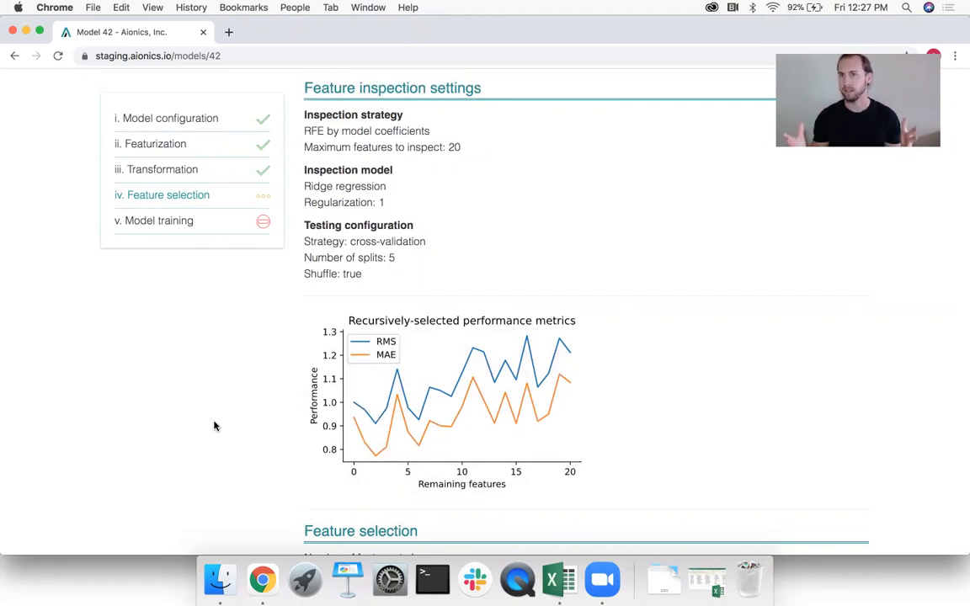
{"action": "scroll", "coordinate": [381, 463], "scroll_direction": "down", "scroll_amount": 3}
{"action": "double_click", "coordinate": [351, 463]}
{"action": "type", "text": "3"}
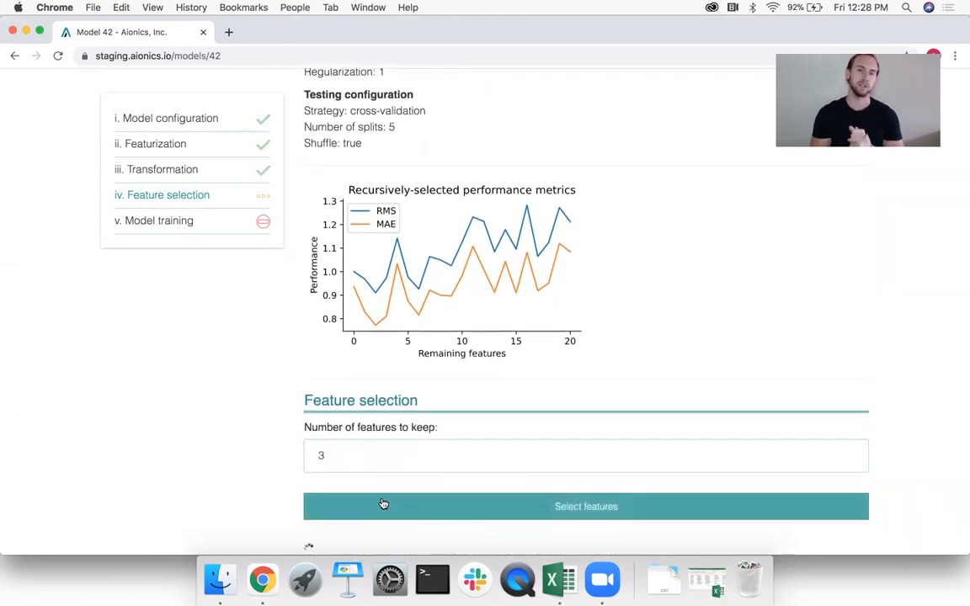
{"action": "left_click", "coordinate": [383, 503]}
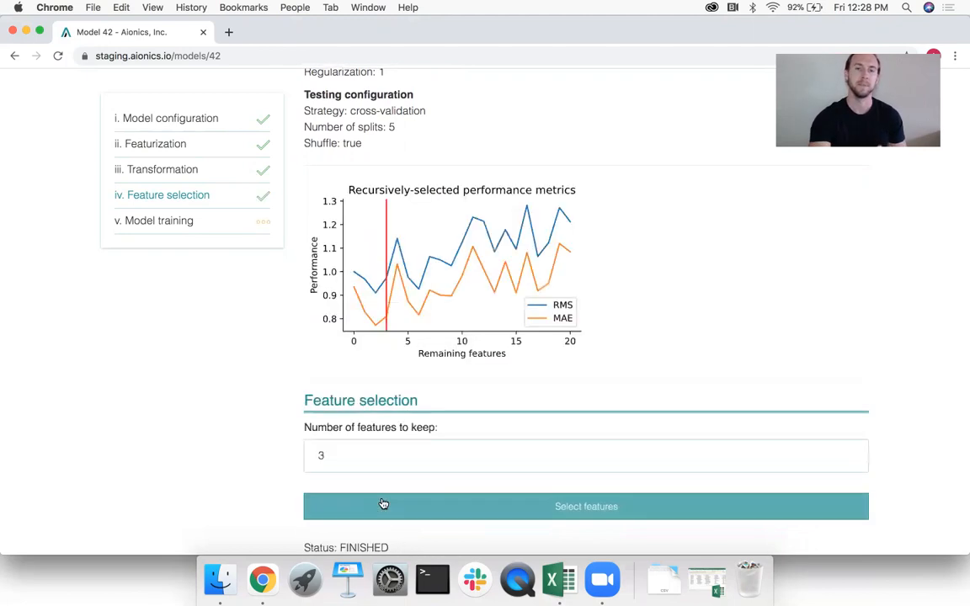
Set the number of features to keep to 2 and run the feature selection
{"action": "double_click", "coordinate": [340, 458]}
{"action": "type", "text": "2"}
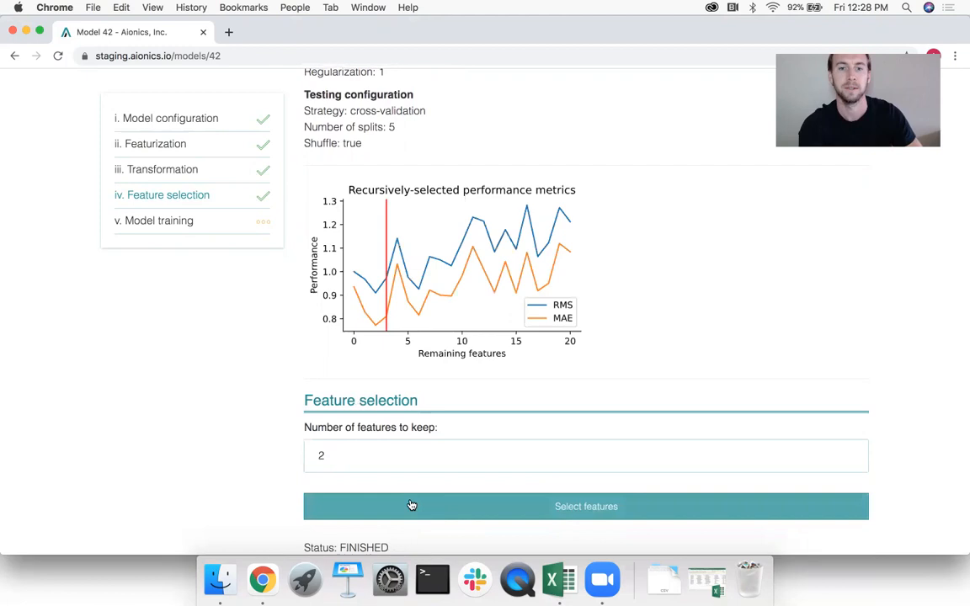
{"action": "left_click", "coordinate": [411, 505]}
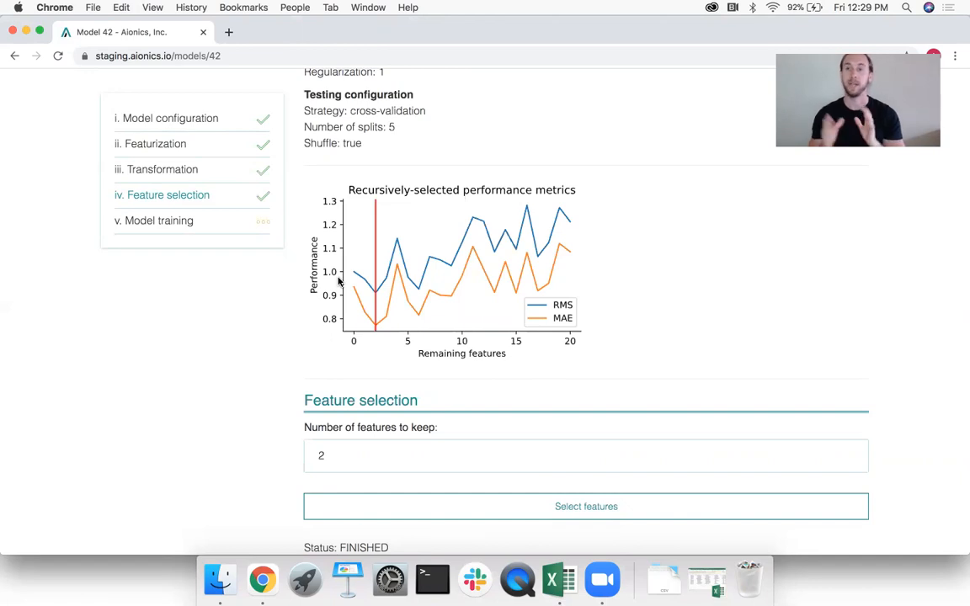
Examine the feature coefficient, prediction and residual plots for the selected features, and open the Model training stage
{"action": "scroll", "coordinate": [339, 282], "scroll_direction": "down", "scroll_amount": 10}
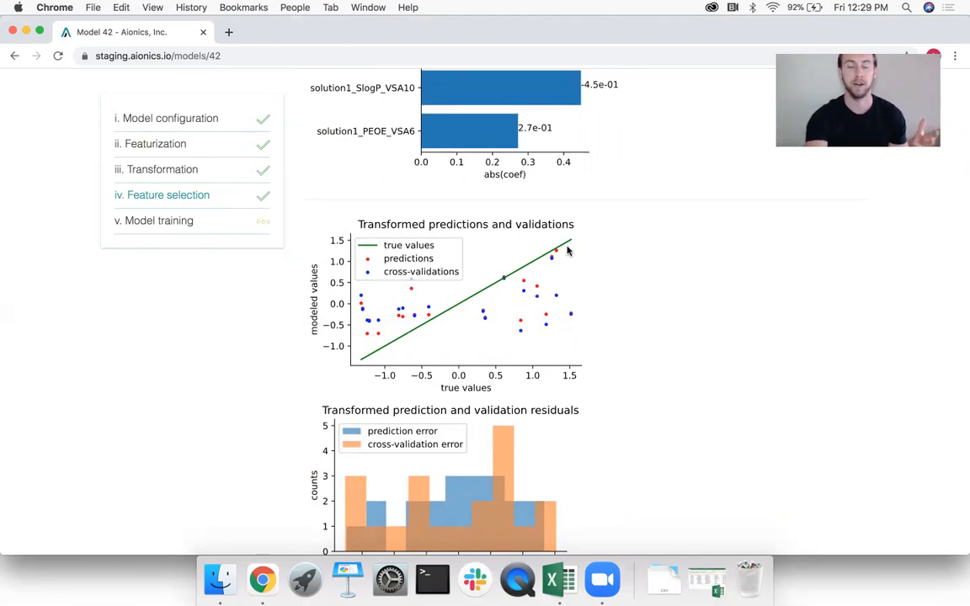
{"action": "scroll", "coordinate": [567, 250], "scroll_direction": "down", "scroll_amount": 5}
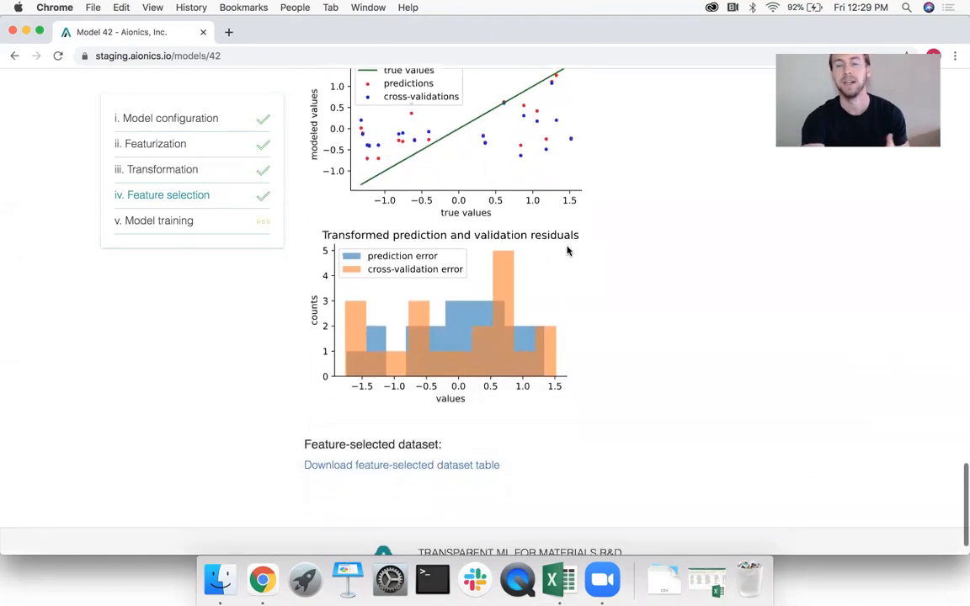
{"action": "scroll", "coordinate": [567, 250], "scroll_direction": "up", "scroll_amount": 3}
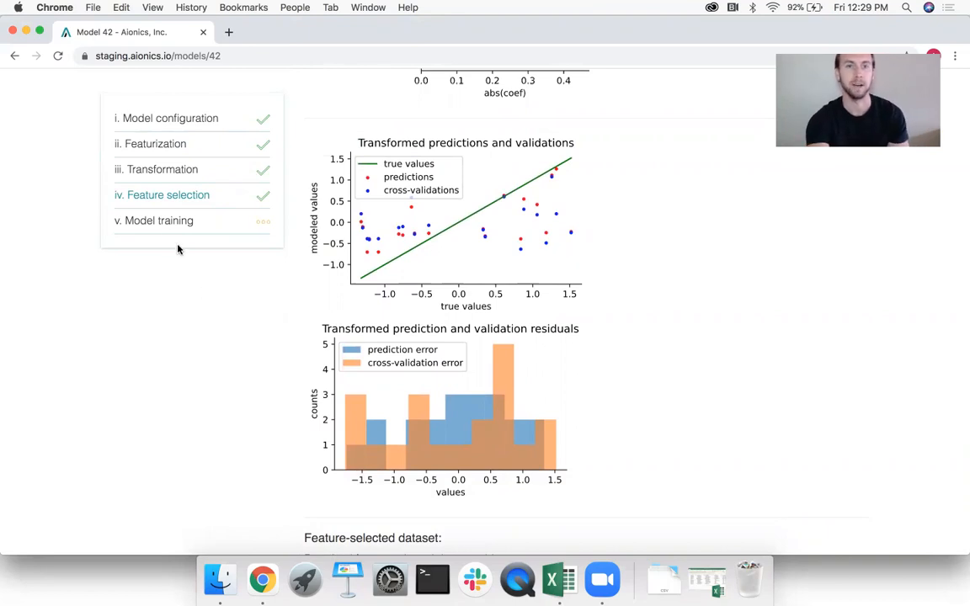
{"action": "left_click", "coordinate": [159, 221]}
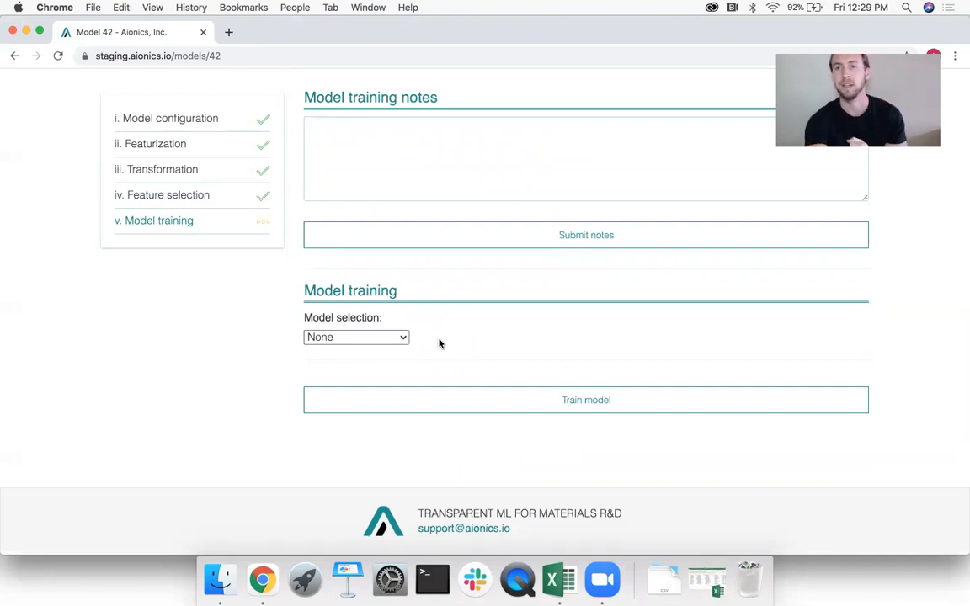
Choose Gaussian process as the training model and train it with the default RBF kernel and 5 shuffled cross-validation splits
{"action": "left_click", "coordinate": [383, 338]}
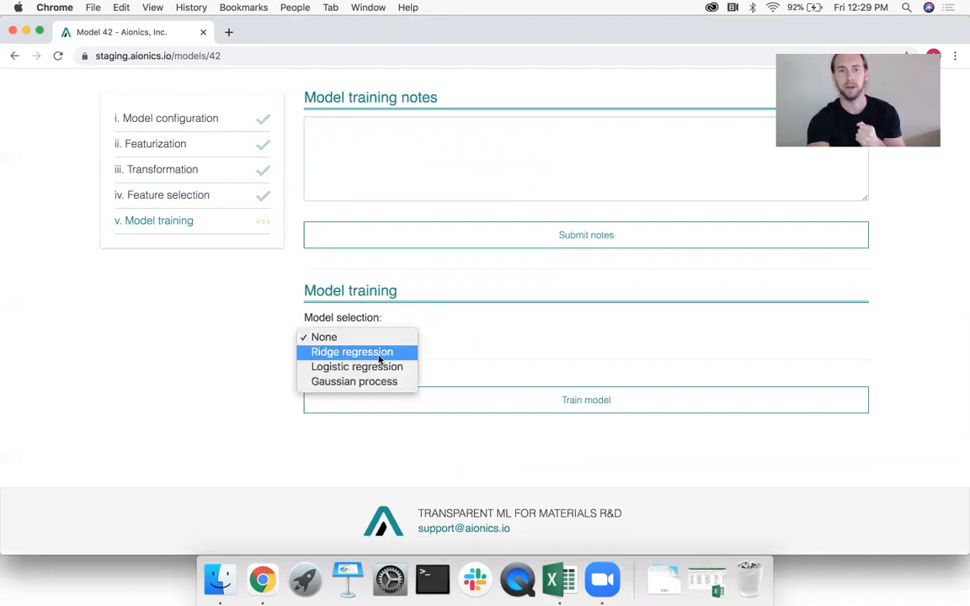
{"action": "left_click", "coordinate": [372, 381]}
{"action": "scroll", "coordinate": [481, 408], "scroll_direction": "down", "scroll_amount": 3}
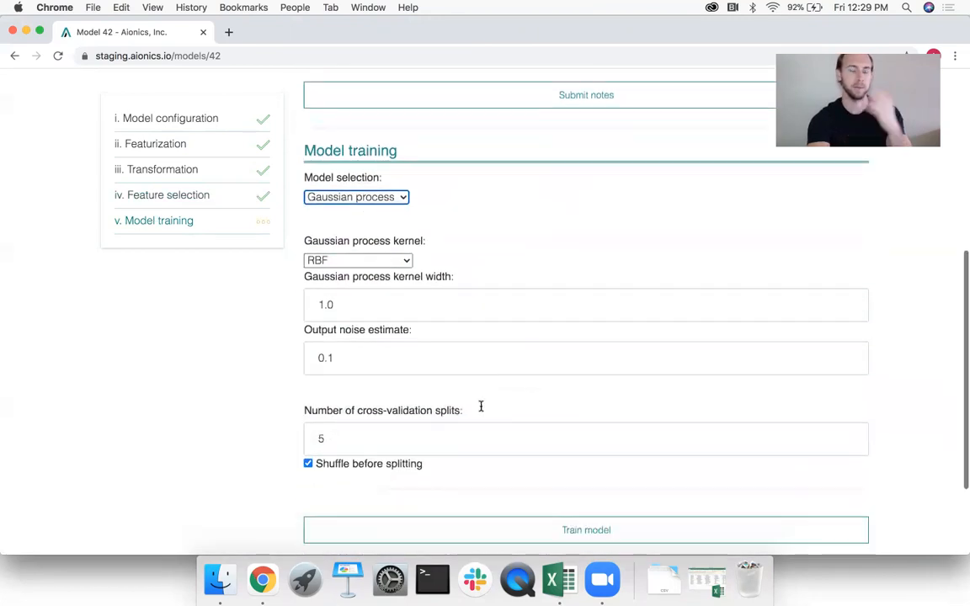
{"action": "scroll", "coordinate": [481, 407], "scroll_direction": "down", "scroll_amount": 2}
{"action": "left_click", "coordinate": [470, 418]}
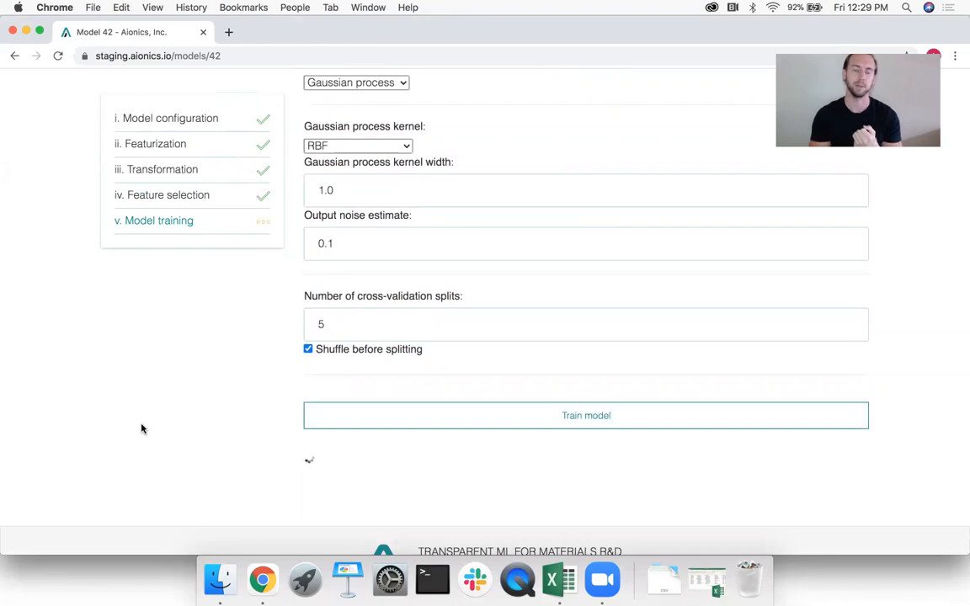
Review the model training results and prediction plots, and finalize the model
{"action": "scroll", "coordinate": [141, 429], "scroll_direction": "down", "scroll_amount": 2}
{"action": "scroll", "coordinate": [426, 412], "scroll_direction": "down", "scroll_amount": 15}
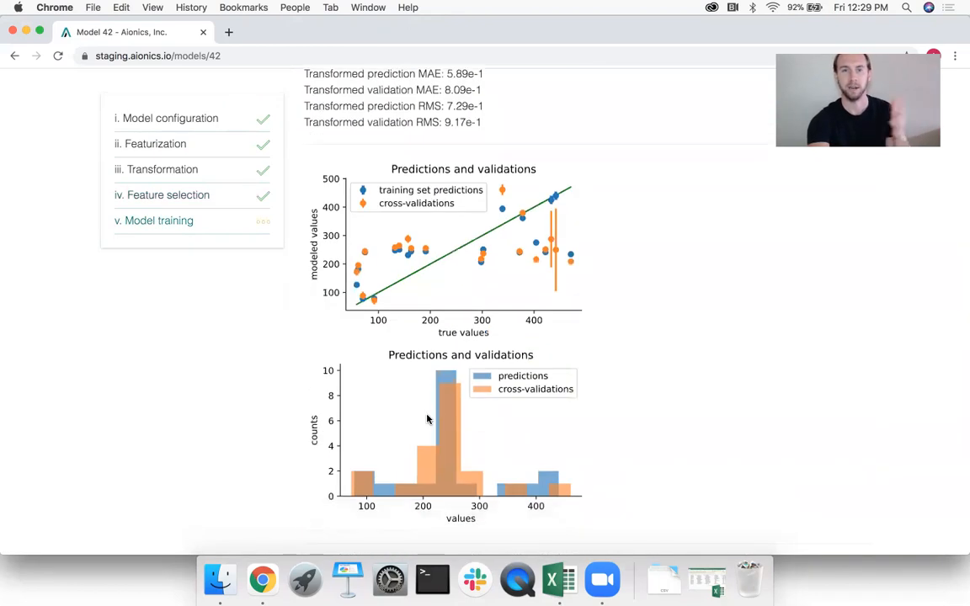
{"action": "scroll", "coordinate": [424, 379], "scroll_direction": "up", "scroll_amount": 18}
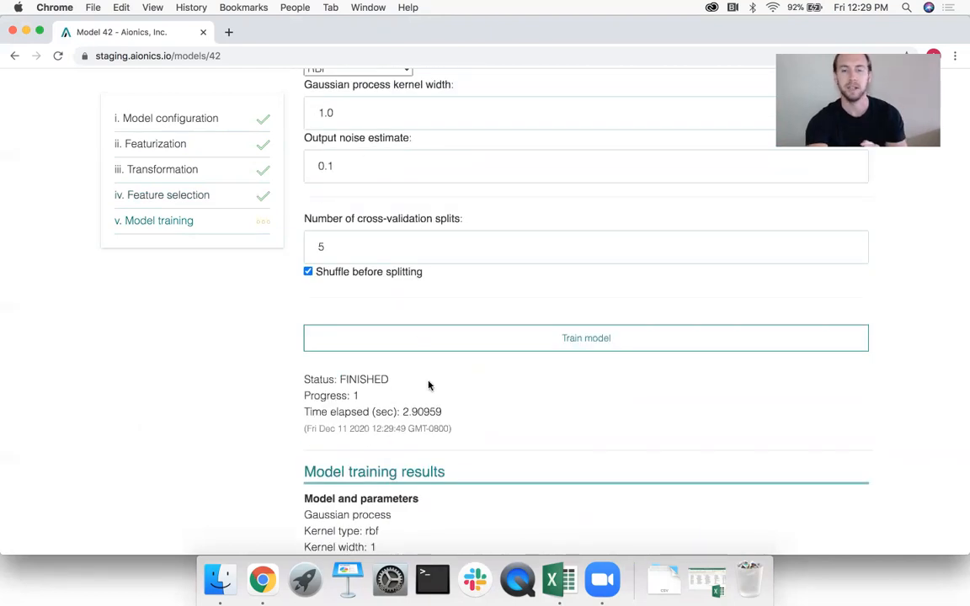
{"action": "scroll", "coordinate": [428, 386], "scroll_direction": "down", "scroll_amount": 15}
{"action": "scroll", "coordinate": [429, 386], "scroll_direction": "down", "scroll_amount": 10}
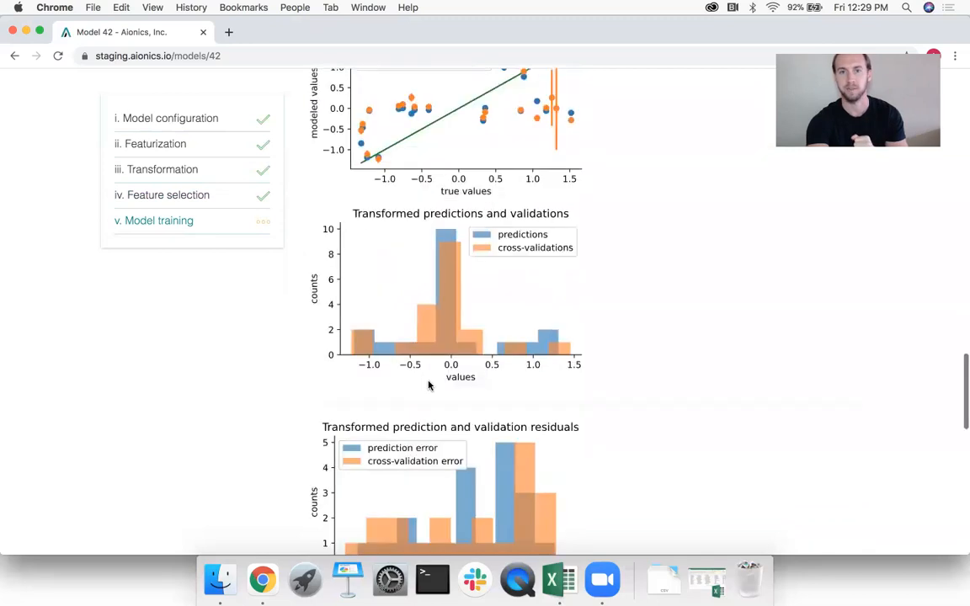
{"action": "scroll", "coordinate": [428, 386], "scroll_direction": "down", "scroll_amount": 5}
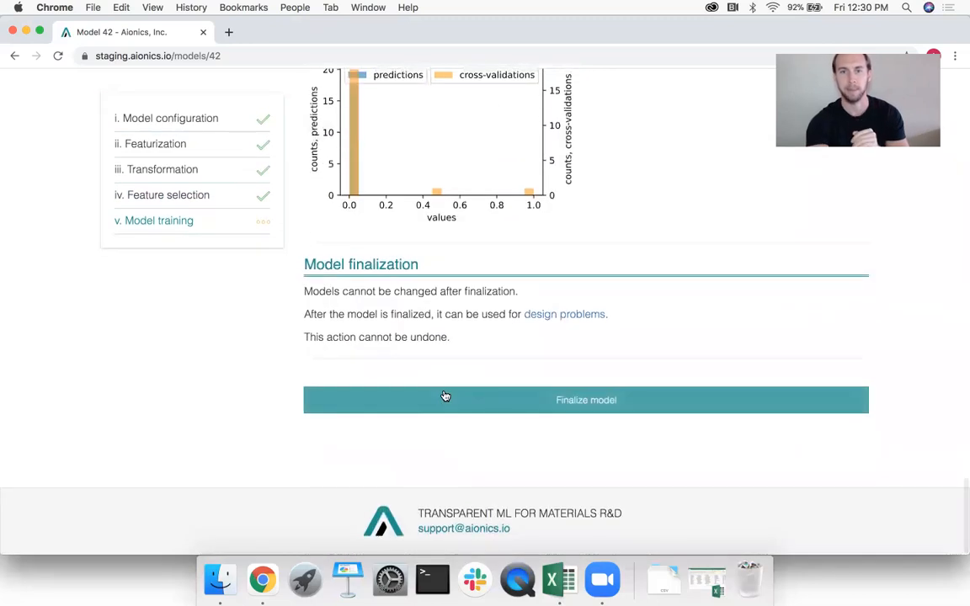
{"action": "left_click", "coordinate": [444, 396]}
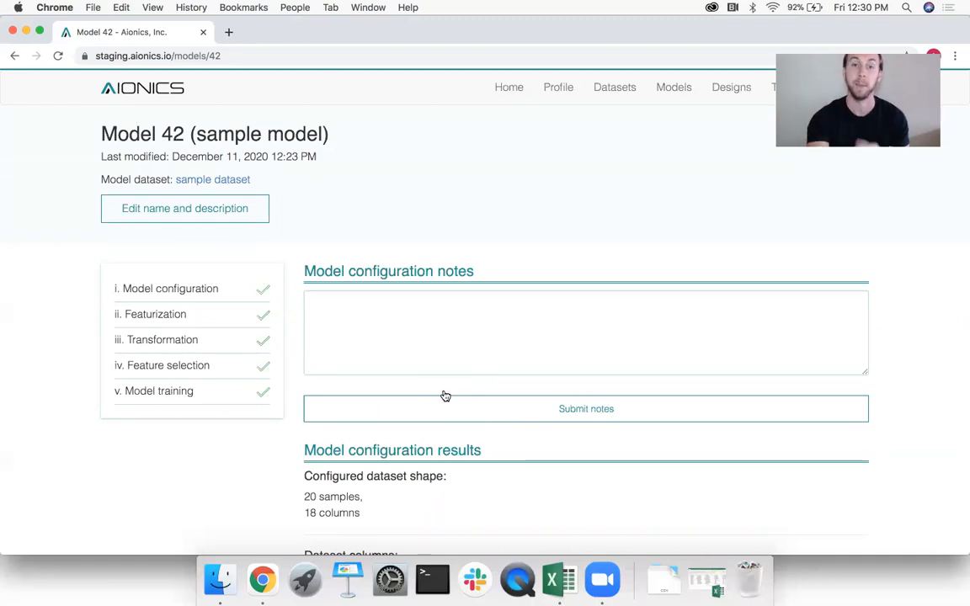
Create a new design named "sample design" based on the sample dataset
{"action": "left_click", "coordinate": [730, 88]}
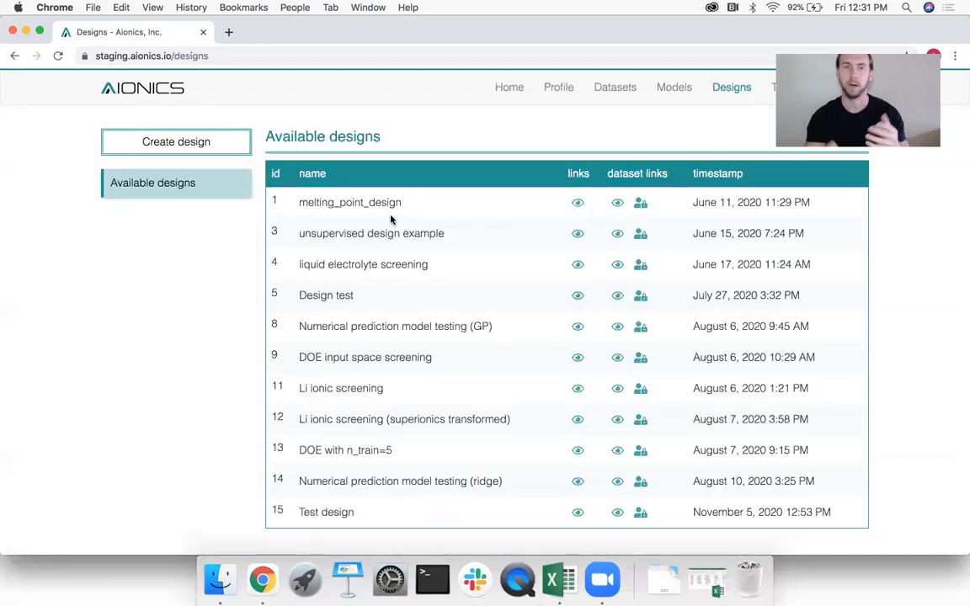
{"action": "left_click", "coordinate": [206, 150]}
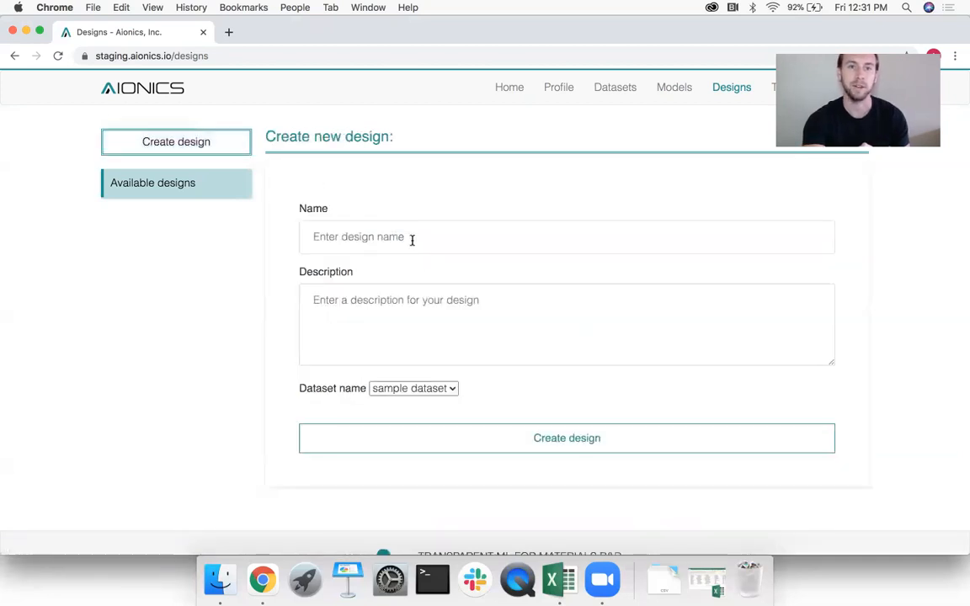
{"action": "left_click", "coordinate": [411, 387]}
{"action": "left_click", "coordinate": [406, 394]}
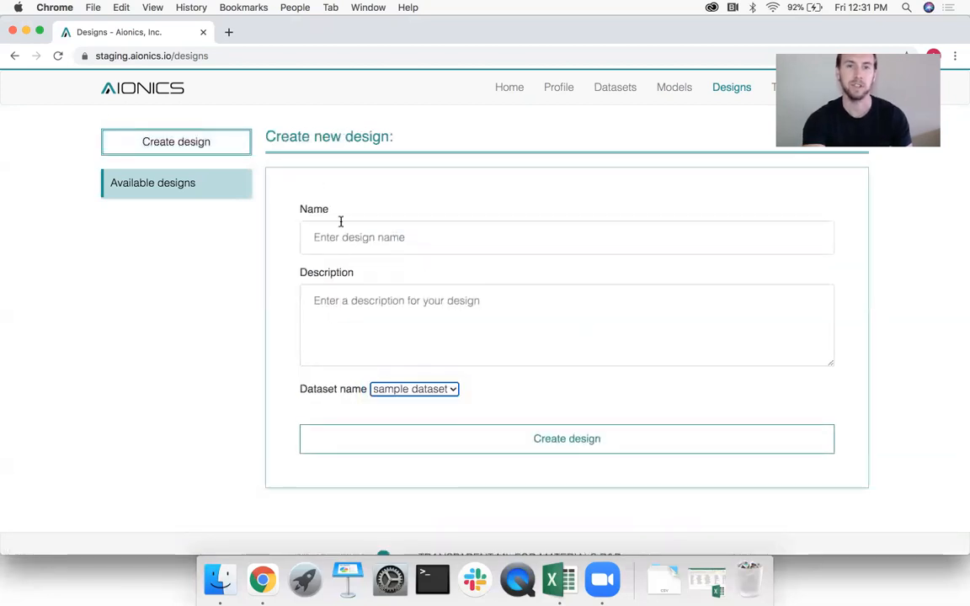
{"action": "left_click", "coordinate": [340, 232]}
{"action": "type", "text": "sample design"}
{"action": "left_click", "coordinate": [583, 440]}
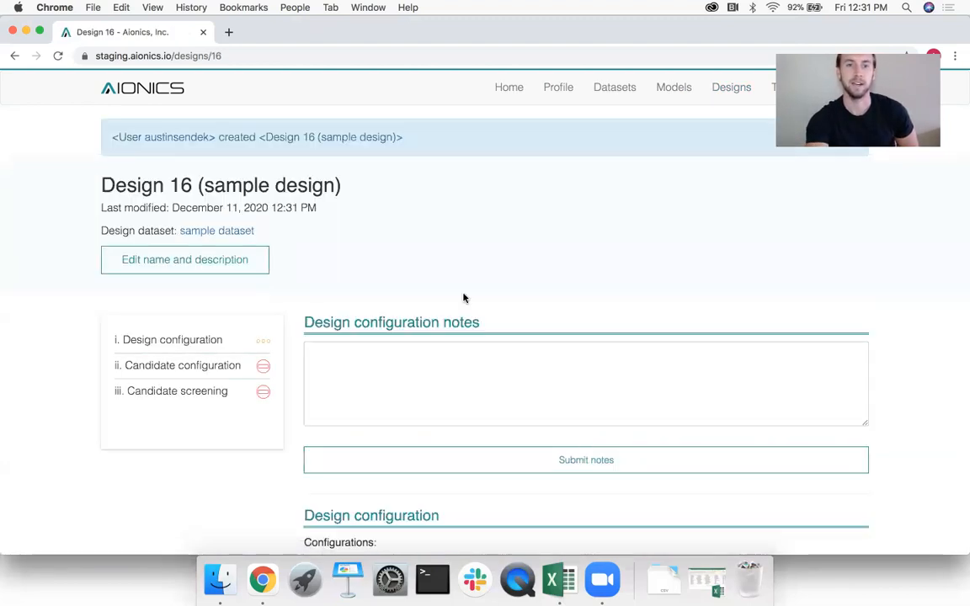
In the design configuration, mark component0 through component5 as the substance identifier columns for the substance inputs
{"action": "scroll", "coordinate": [463, 297], "scroll_direction": "down", "scroll_amount": 5}
{"action": "scroll", "coordinate": [464, 299], "scroll_direction": "down", "scroll_amount": 2}
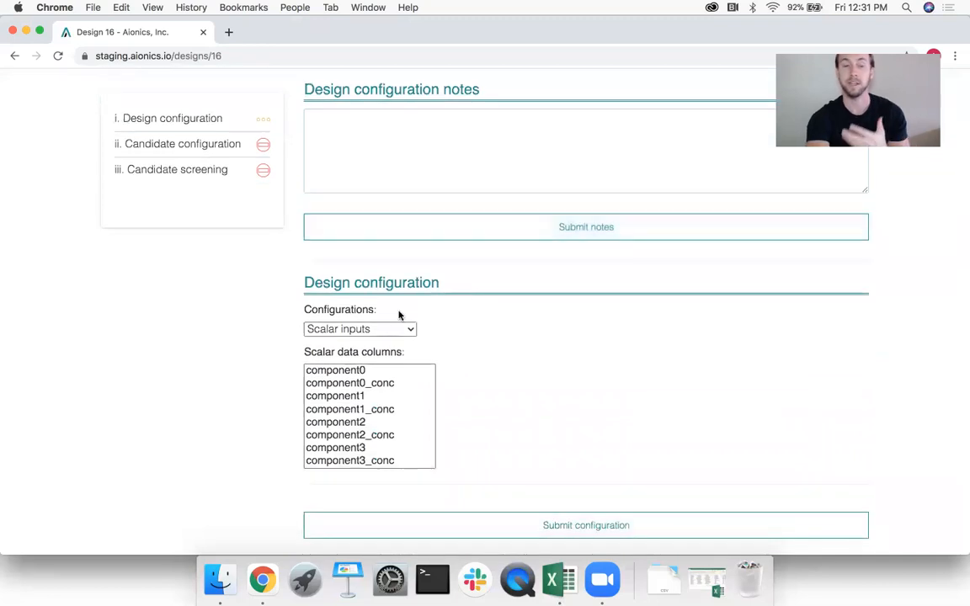
{"action": "left_click", "coordinate": [366, 329]}
{"action": "left_click", "coordinate": [361, 342]}
{"action": "left_click", "coordinate": [357, 372]}
{"action": "left_click", "coordinate": [371, 395], "text": "super"}
{"action": "left_click", "coordinate": [368, 421], "text": "super"}
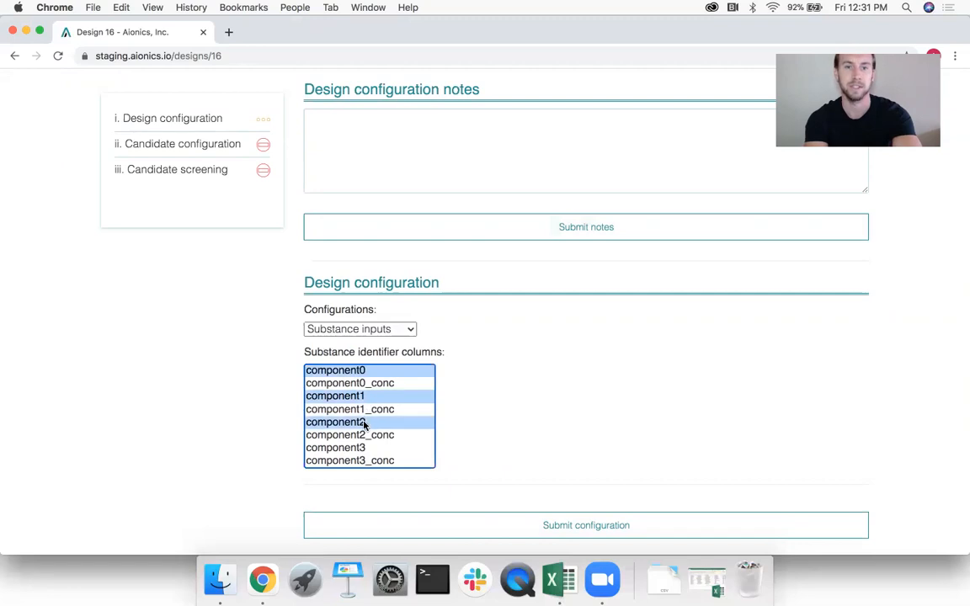
{"action": "left_click", "coordinate": [366, 448], "text": "super"}
{"action": "scroll", "coordinate": [364, 444], "scroll_direction": "down", "scroll_amount": 3}
{"action": "left_click", "coordinate": [364, 435], "text": "super"}
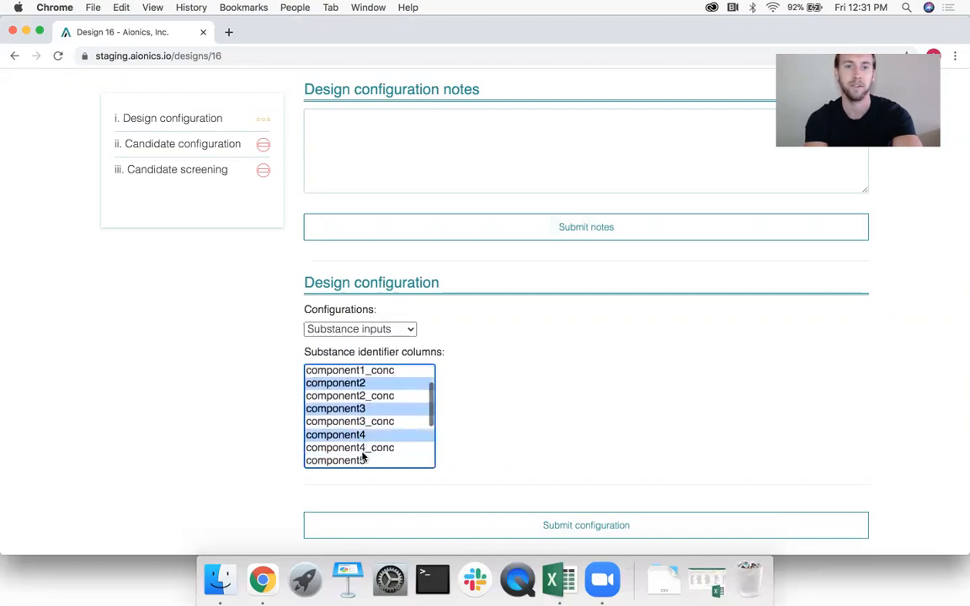
{"action": "left_click", "coordinate": [364, 457], "text": "super"}
{"action": "scroll", "coordinate": [363, 460], "scroll_direction": "down", "scroll_amount": 2}
Set cycle_life as the model output column and submit the design configuration
{"action": "left_click", "coordinate": [358, 329]}
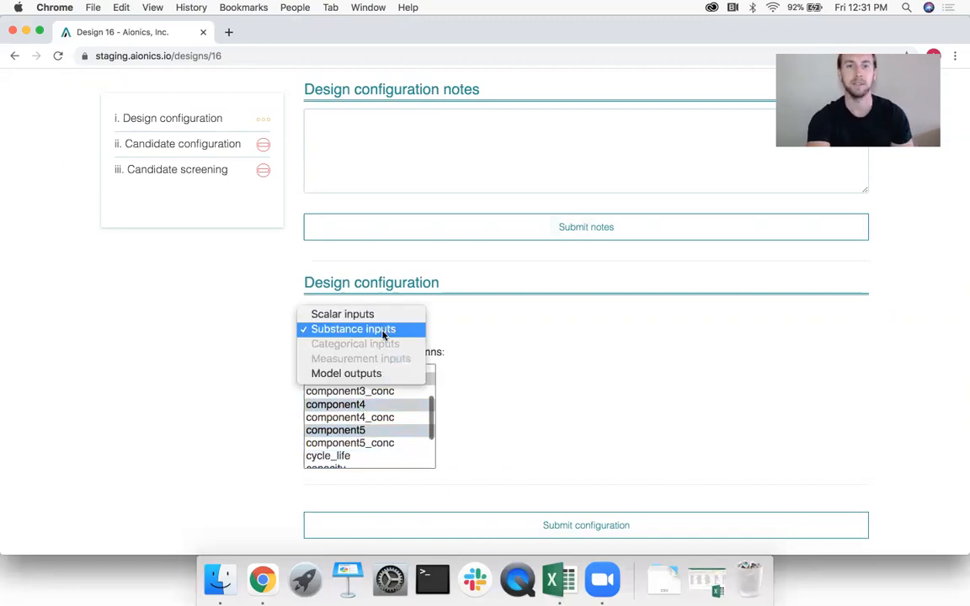
{"action": "key", "text": "Escape"}
{"action": "scroll", "coordinate": [358, 439], "scroll_direction": "down", "scroll_amount": 3}
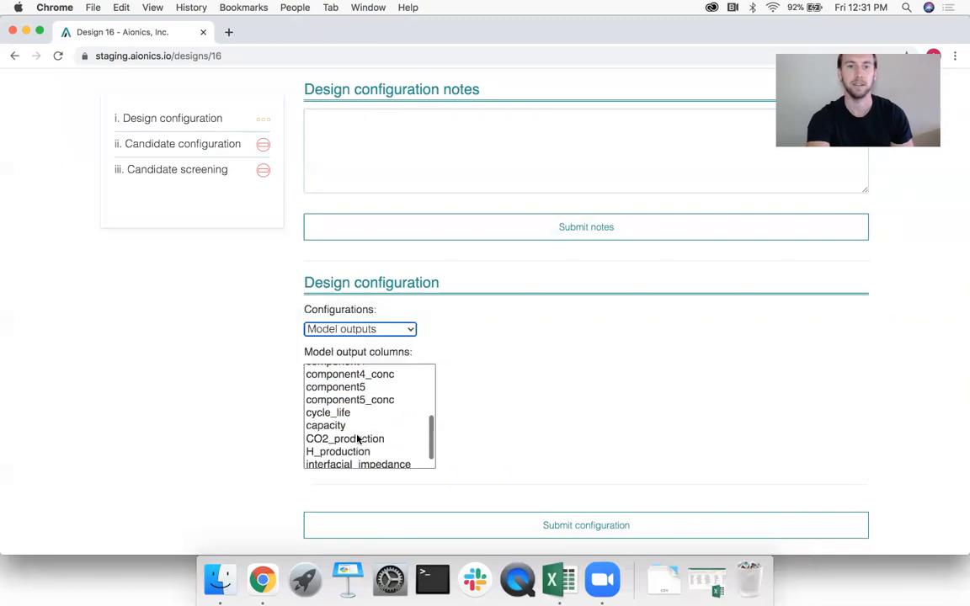
{"action": "left_click", "coordinate": [337, 411]}
{"action": "scroll", "coordinate": [554, 478], "scroll_direction": "down", "scroll_amount": 2}
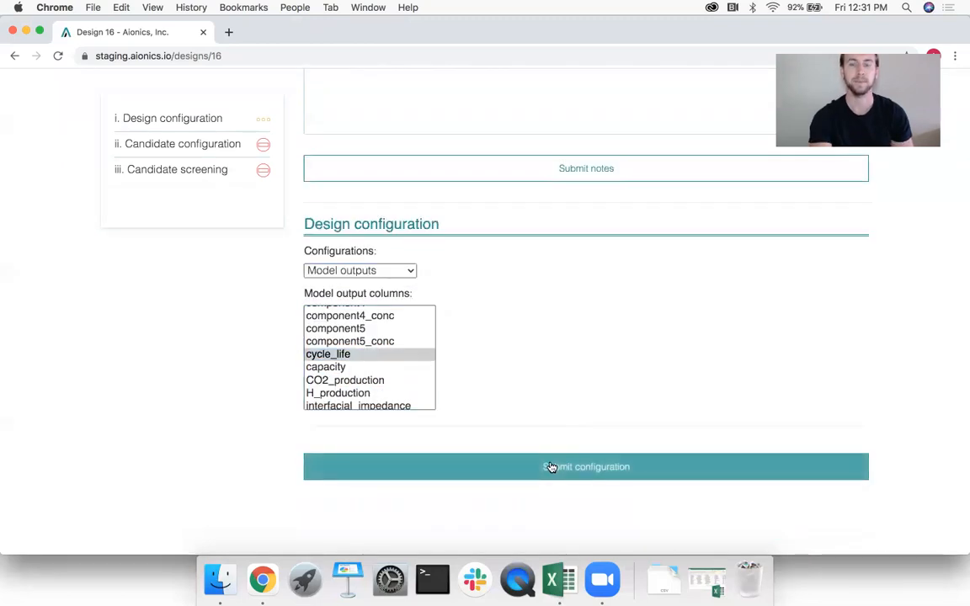
{"action": "left_click", "coordinate": [552, 468]}
{"action": "scroll", "coordinate": [551, 467], "scroll_direction": "down", "scroll_amount": 5}
{"action": "scroll", "coordinate": [553, 466], "scroll_direction": "up", "scroll_amount": 5}
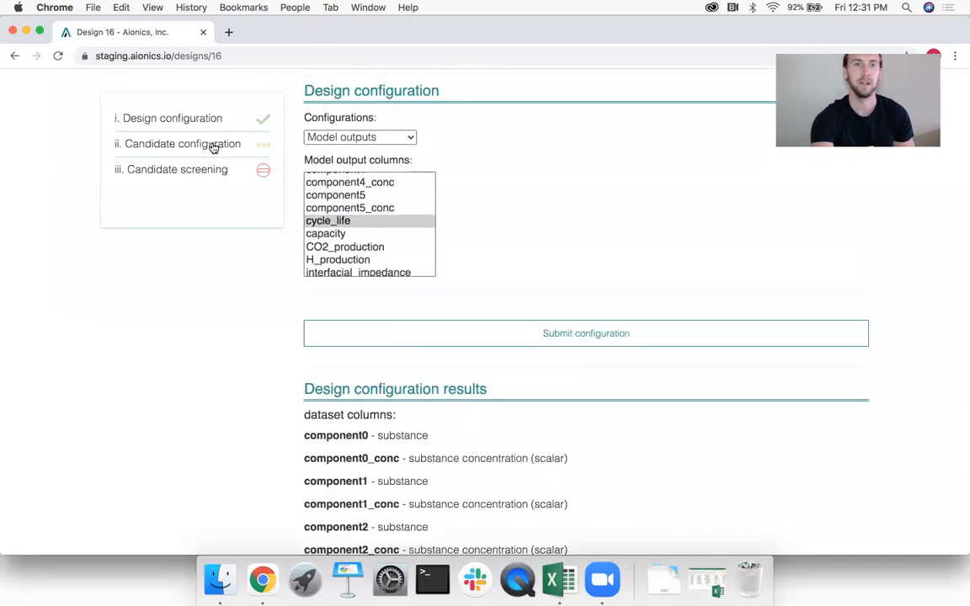
In the Candidate configuration stage, set component0 to the single substance dme with a concentration of 20
{"action": "left_click", "coordinate": [210, 146]}
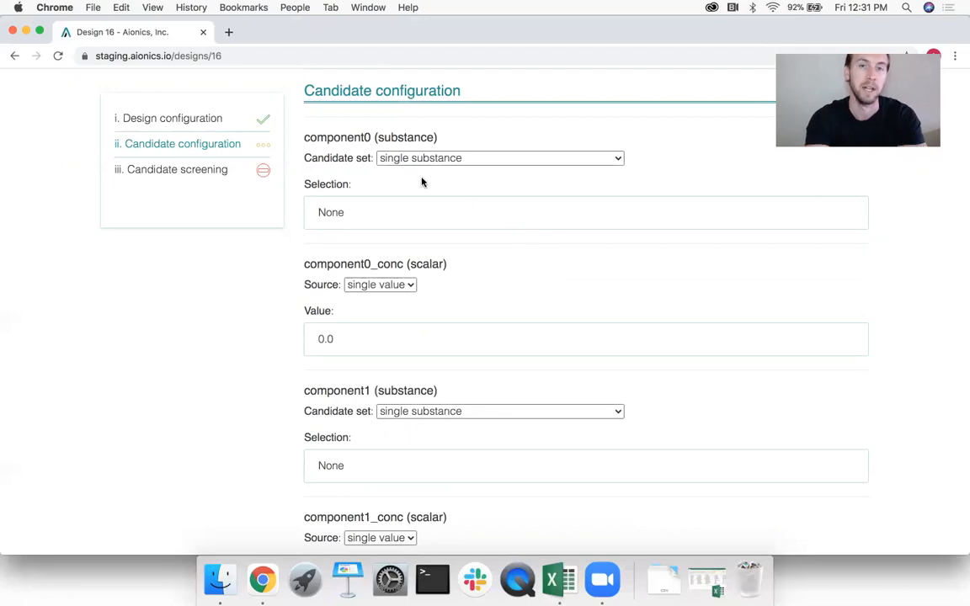
{"action": "double_click", "coordinate": [365, 217]}
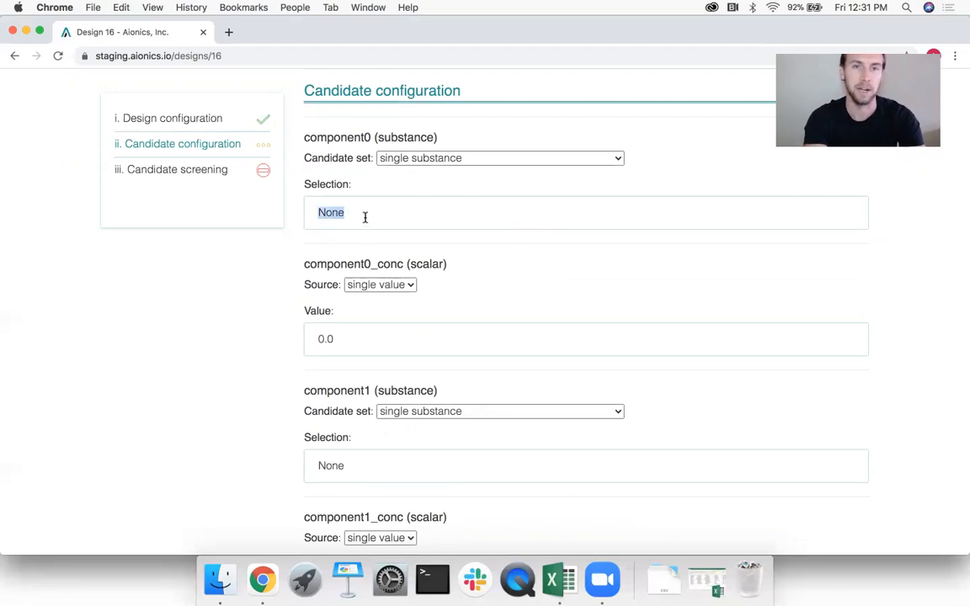
{"action": "type", "text": "dme"}
{"action": "left_click", "coordinate": [349, 340]}
{"action": "key", "text": "BackSpace"}
{"action": "key", "text": "BackSpace"}
{"action": "key", "text": "BackSpace"}
{"action": "type", "text": "20"}
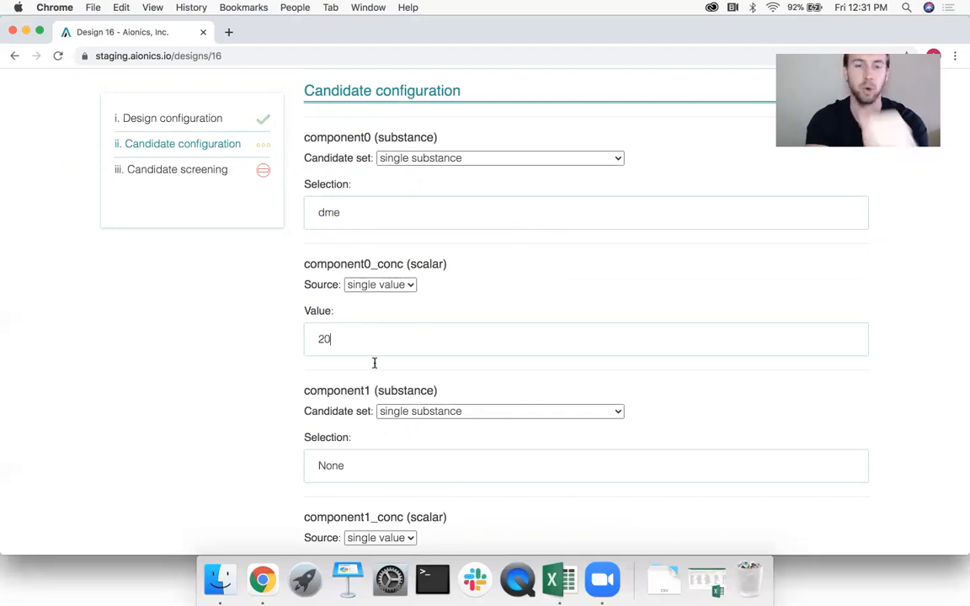
Set component1 to the single substance dx with a concentration of 20
{"action": "left_click", "coordinate": [410, 413]}
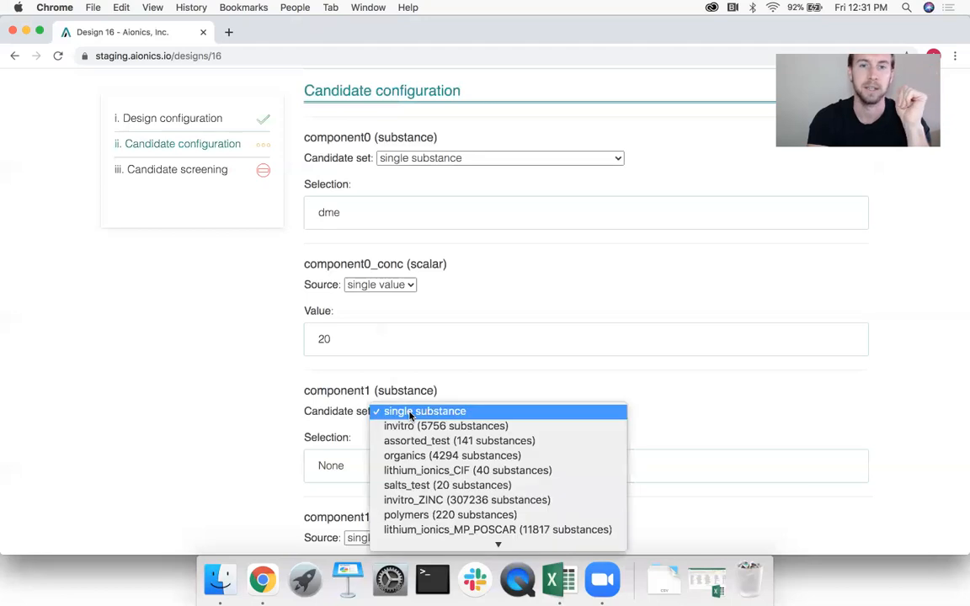
{"action": "double_click", "coordinate": [350, 465]}
{"action": "type", "text": "dx"}
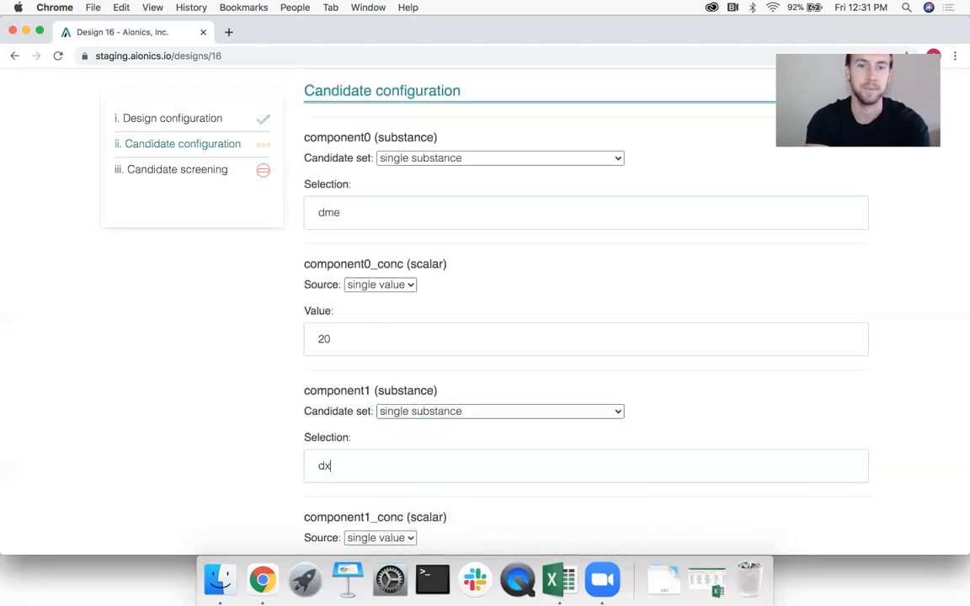
{"action": "scroll", "coordinate": [344, 454], "scroll_direction": "down", "scroll_amount": 5}
{"action": "double_click", "coordinate": [342, 455]}
{"action": "type", "text": "20"}
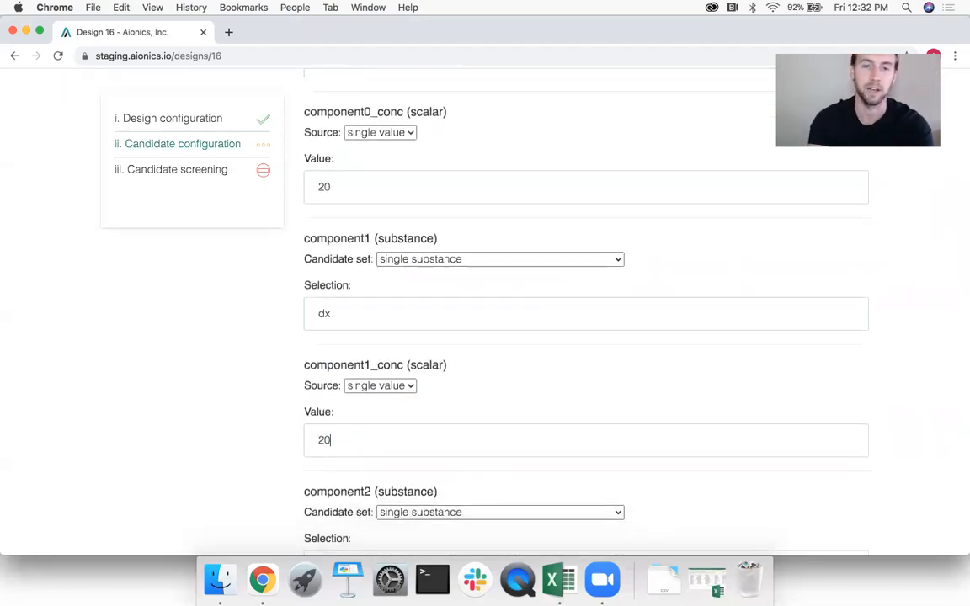
Set component2's candidate set to organics (4294 substances) and its concentration to a single value of 60
{"action": "scroll", "coordinate": [413, 346], "scroll_direction": "down", "scroll_amount": 4}
{"action": "left_click", "coordinate": [413, 343]}
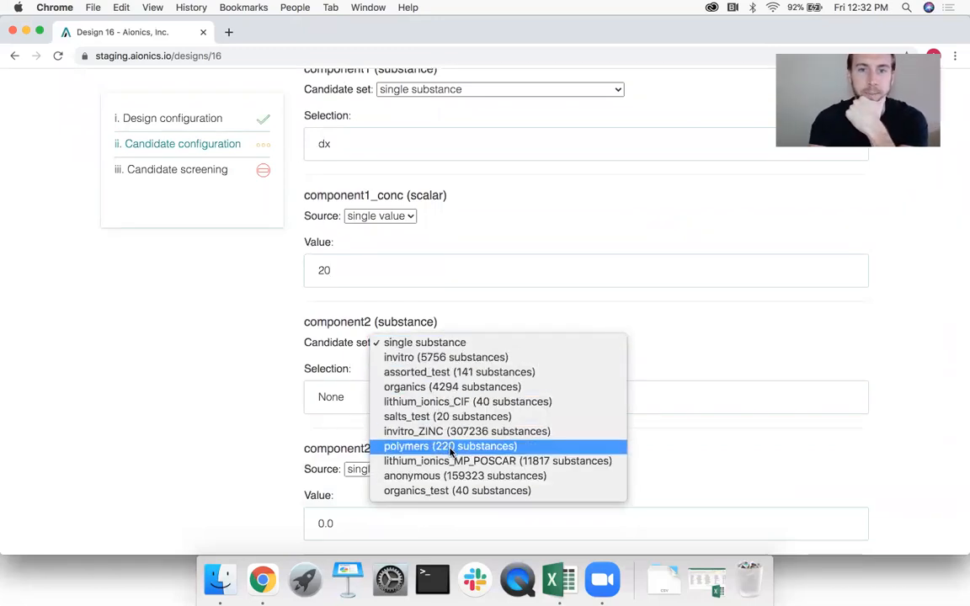
{"action": "left_click", "coordinate": [445, 389]}
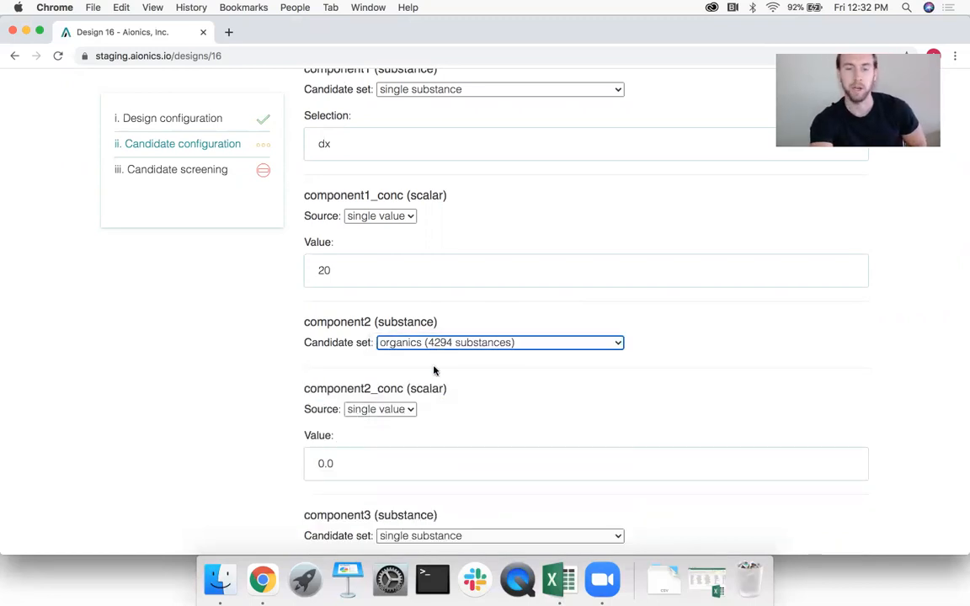
{"action": "left_click", "coordinate": [350, 455]}
{"action": "double_click", "coordinate": [350, 455]}
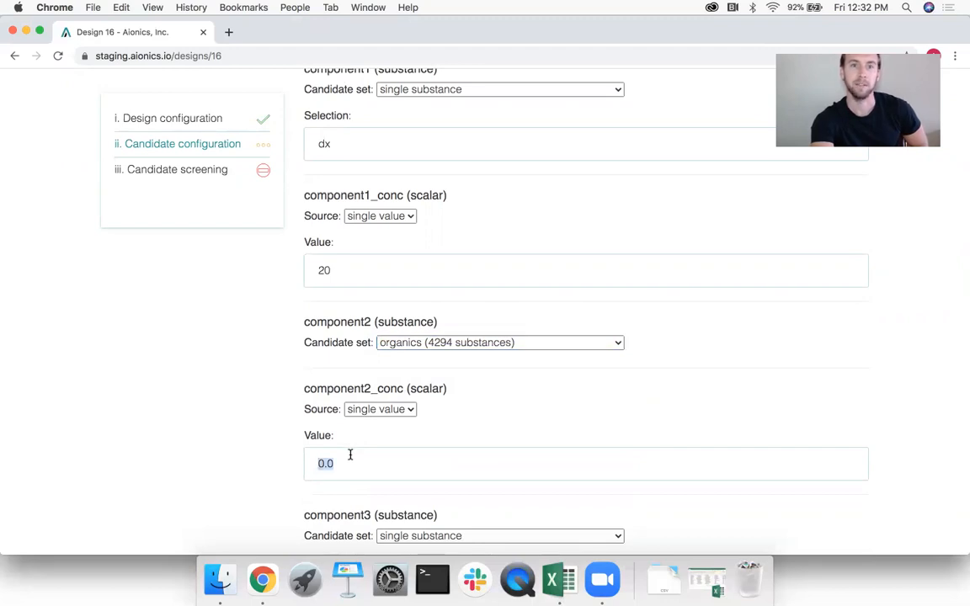
{"action": "type", "text": "60"}
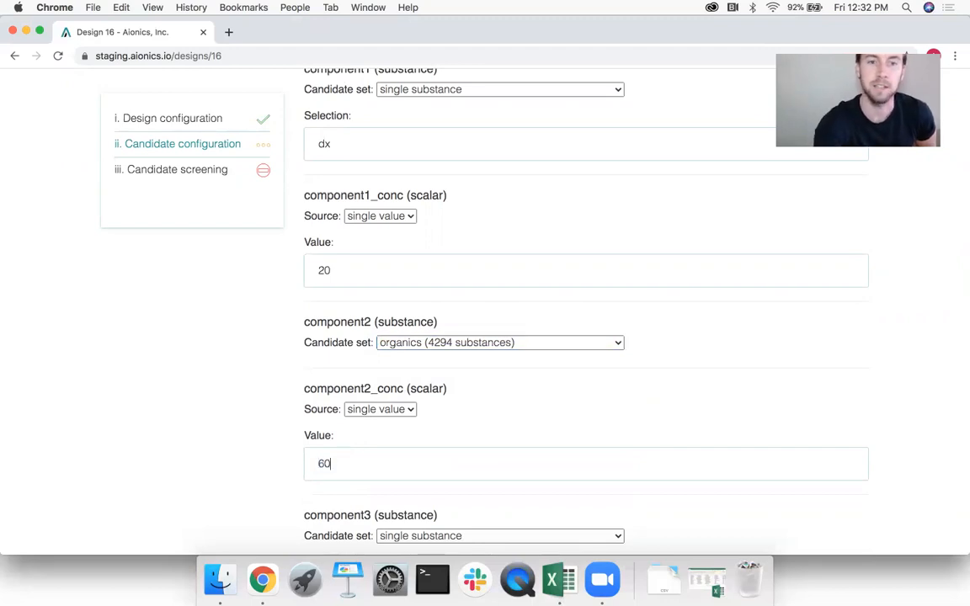
{"action": "scroll", "coordinate": [445, 373], "scroll_direction": "down", "scroll_amount": 1}
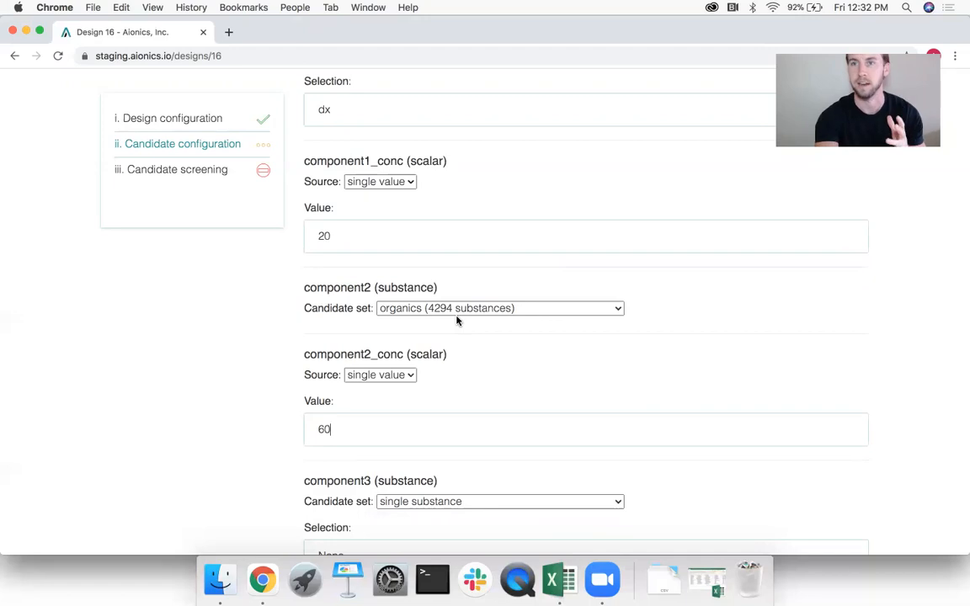
Keep the sample model as the cycle_life predictor, set the candidates and open the Candidate screening stage
{"action": "scroll", "coordinate": [457, 320], "scroll_direction": "down", "scroll_amount": 15}
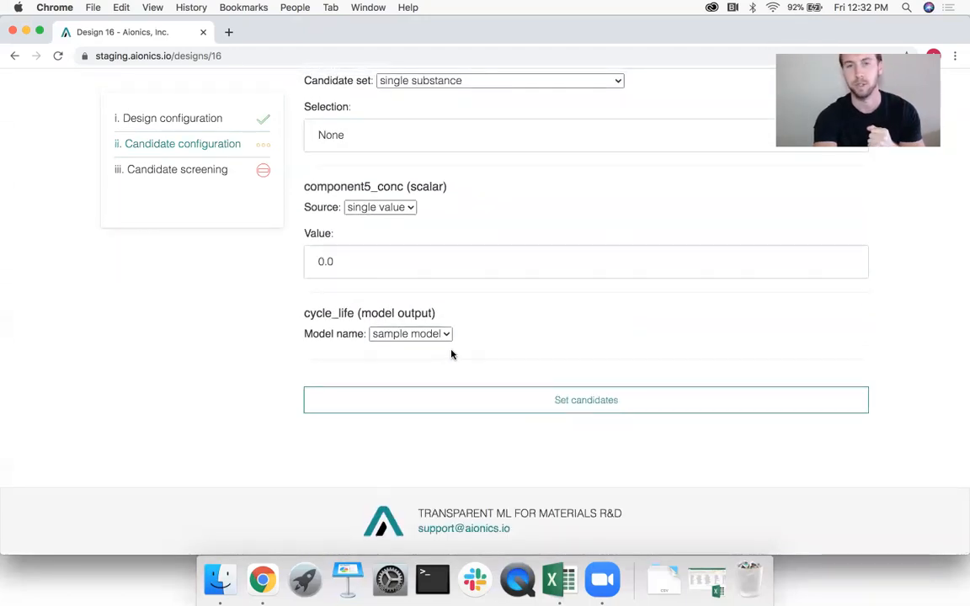
{"action": "left_click", "coordinate": [448, 336]}
{"action": "left_click", "coordinate": [448, 336]}
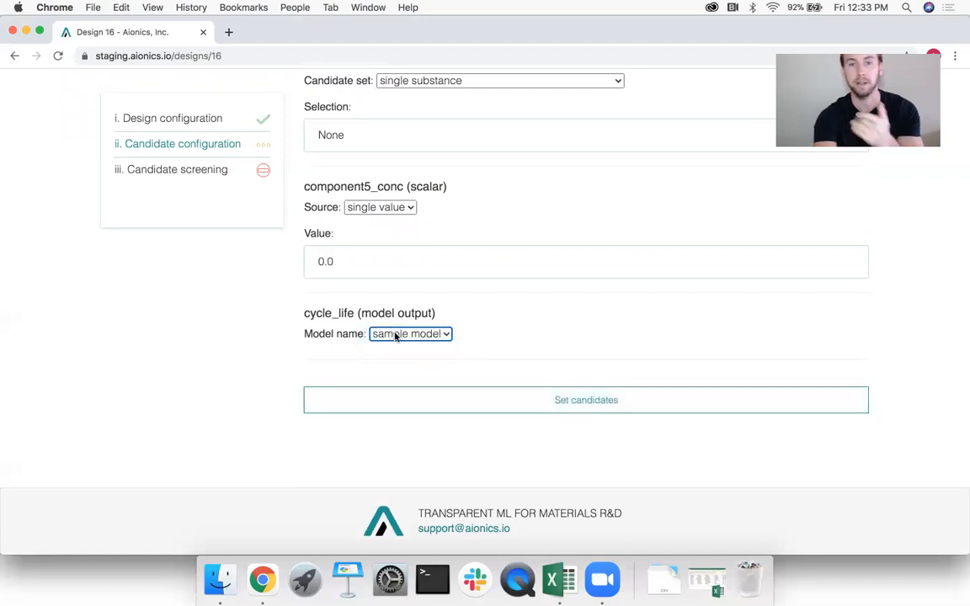
{"action": "left_click", "coordinate": [443, 397]}
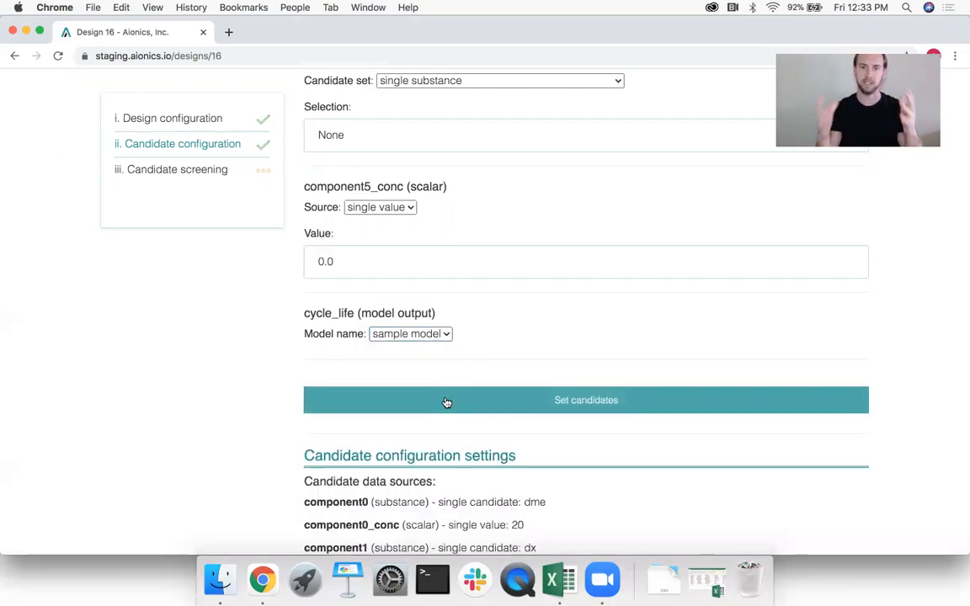
{"action": "scroll", "coordinate": [446, 402], "scroll_direction": "down", "scroll_amount": 10}
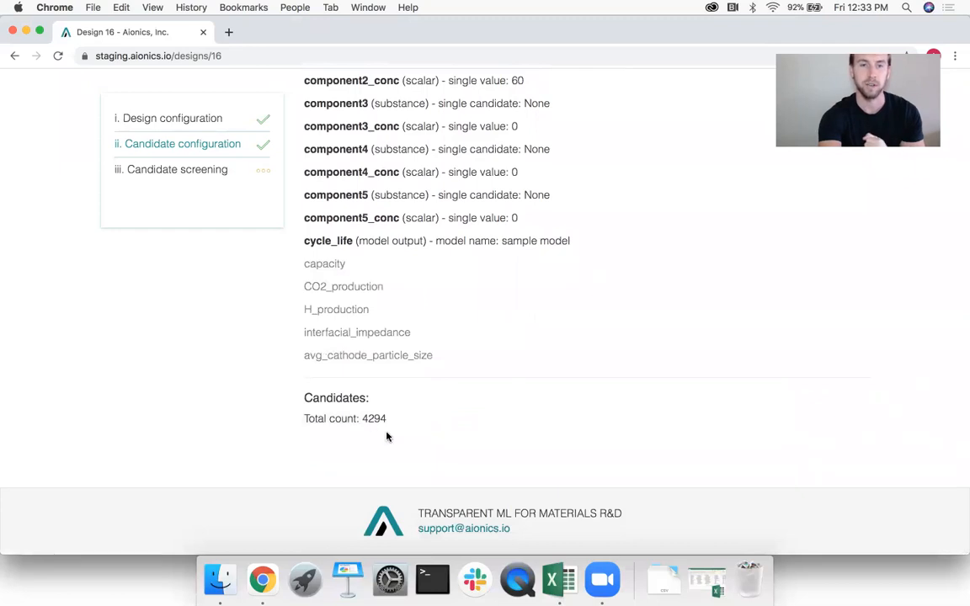
{"action": "left_click", "coordinate": [217, 169]}
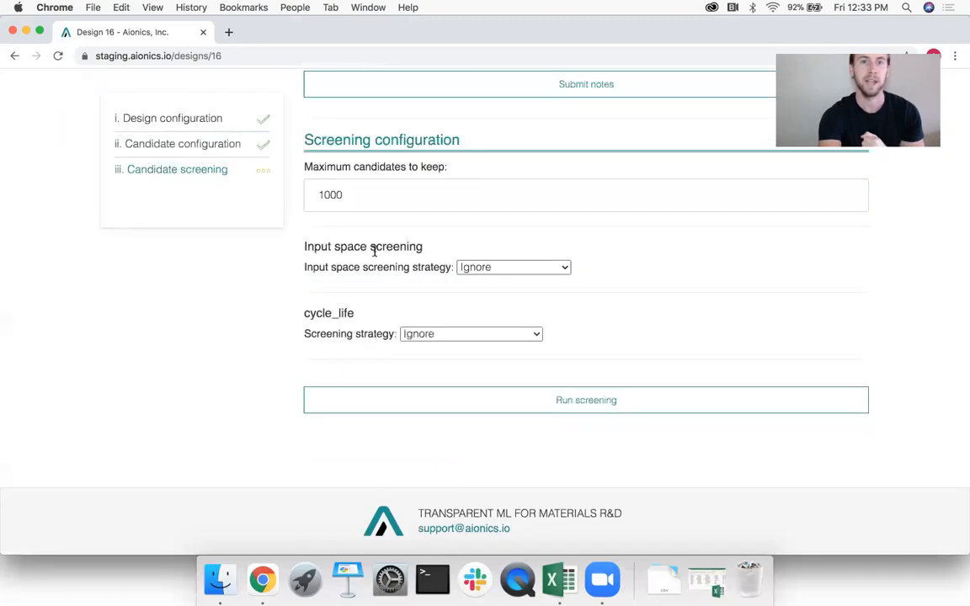
Set the maximum number of candidates to keep to 4294 and leave the input space screening strategy on Ignore
{"action": "scroll", "coordinate": [394, 266], "scroll_direction": "up", "scroll_amount": 2}
{"action": "scroll", "coordinate": [392, 265], "scroll_direction": "up", "scroll_amount": 3}
{"action": "scroll", "coordinate": [392, 264], "scroll_direction": "down", "scroll_amount": 5}
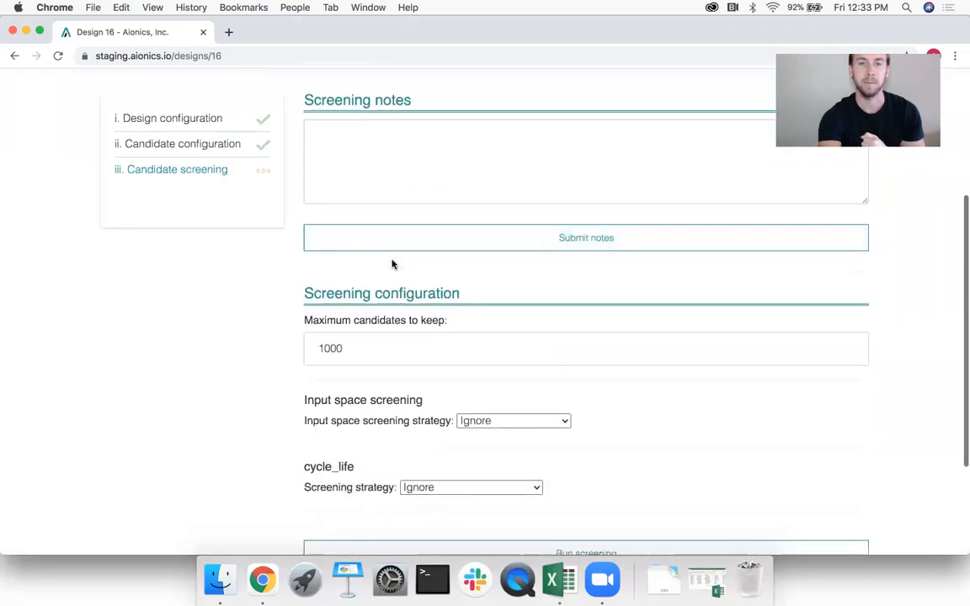
{"action": "double_click", "coordinate": [318, 252]}
{"action": "type", "text": "4294"}
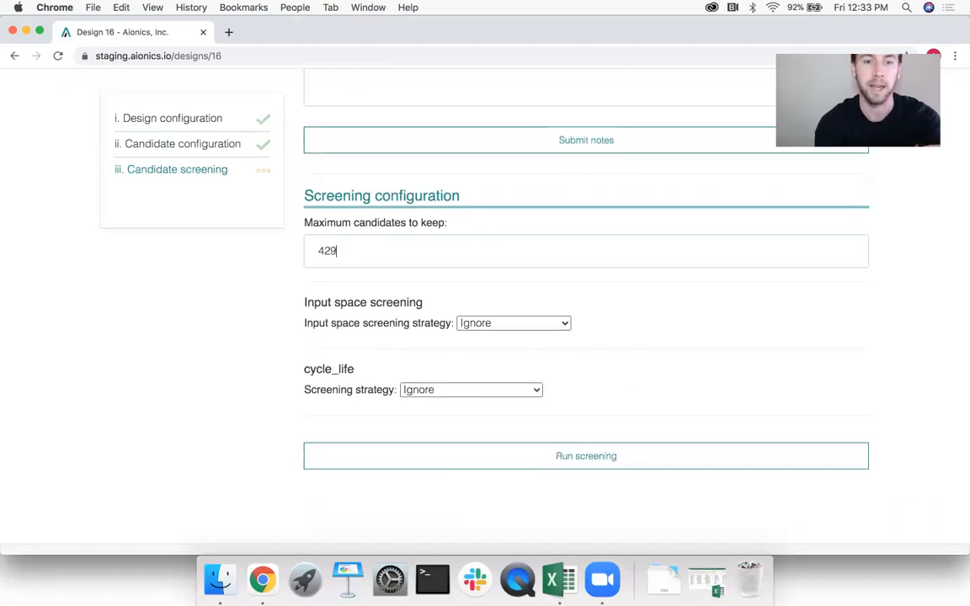
{"action": "left_click", "coordinate": [495, 325]}
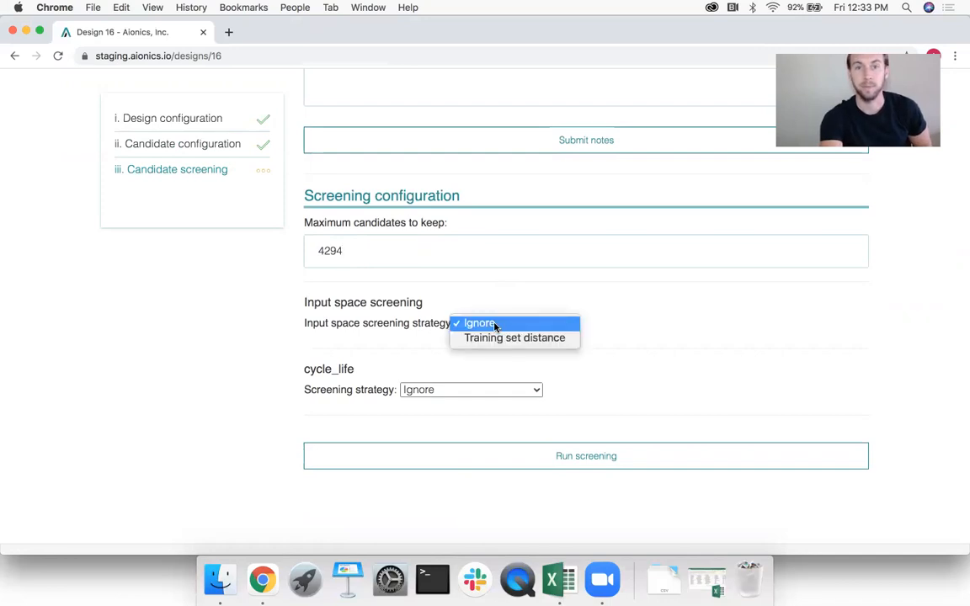
{"action": "left_click", "coordinate": [495, 324]}
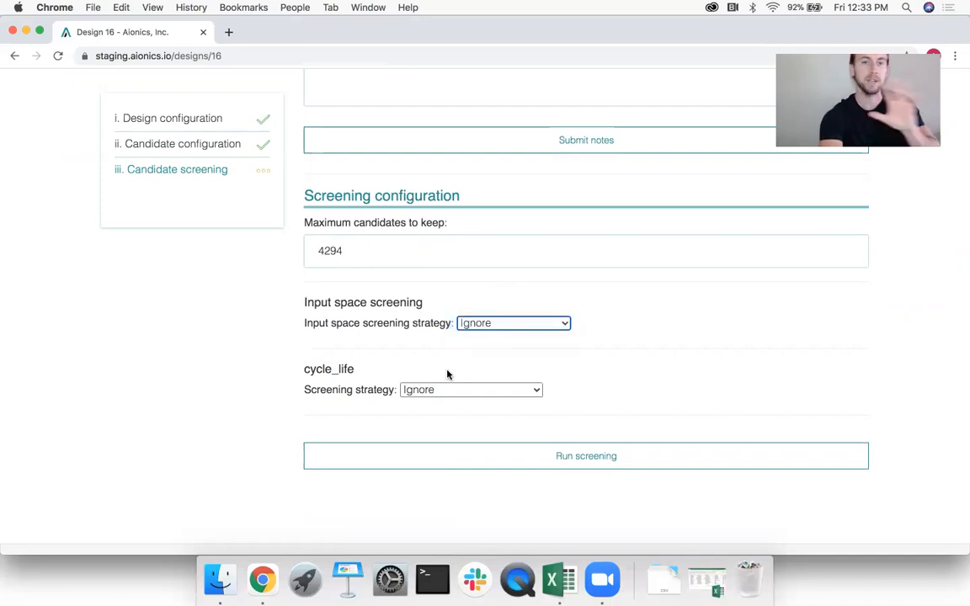
Screen cycle_life by Probability of improvement with the Maximize target and an exploration incentive of 0.0, and run the screening
{"action": "left_click", "coordinate": [460, 392]}
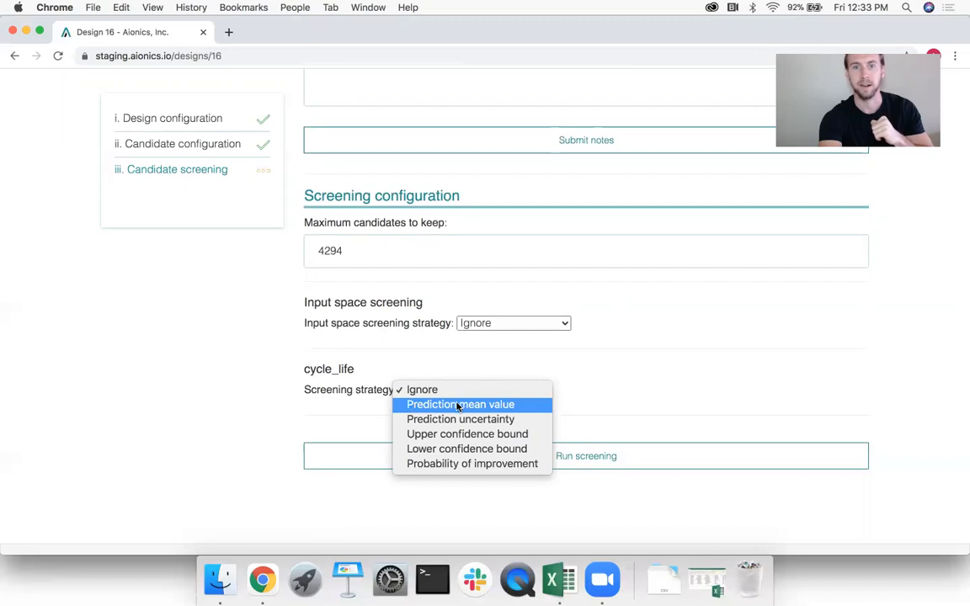
{"action": "left_click", "coordinate": [458, 406]}
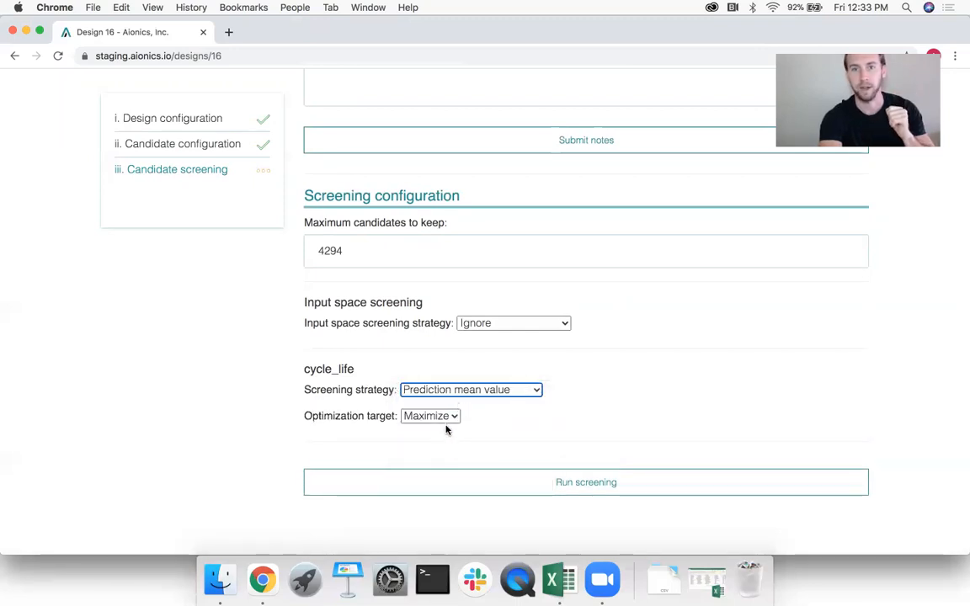
{"action": "left_click", "coordinate": [446, 390]}
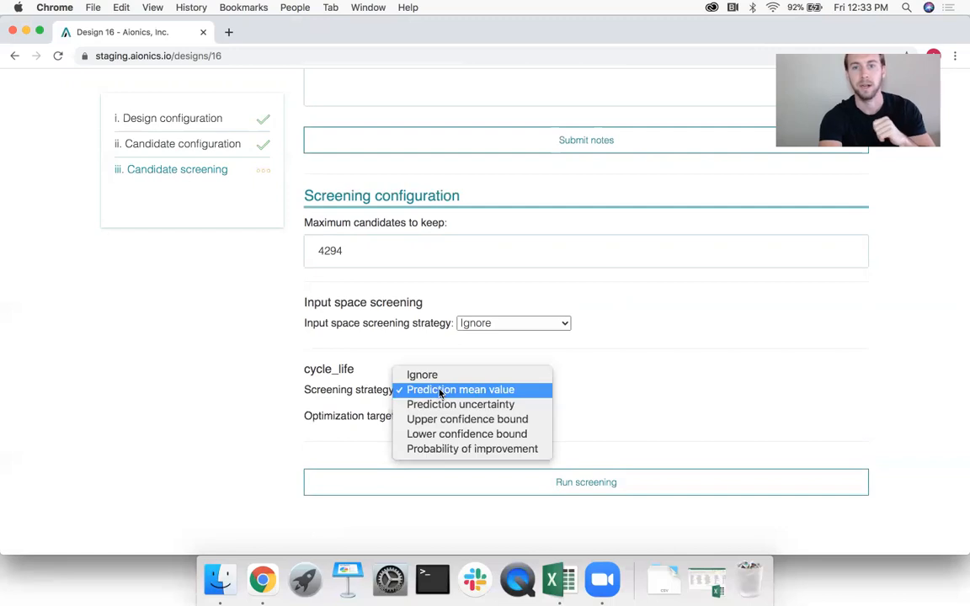
{"action": "left_click", "coordinate": [452, 448]}
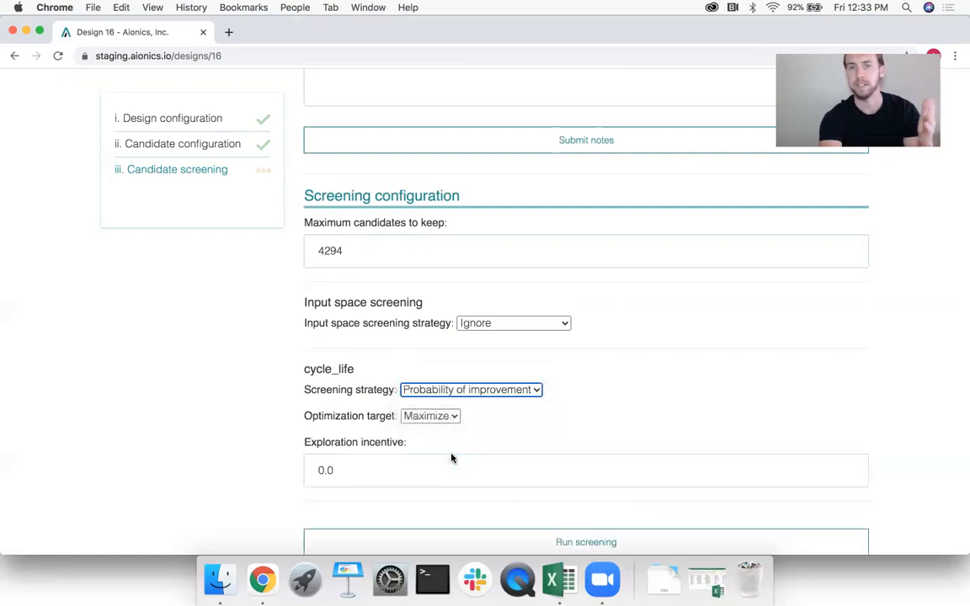
{"action": "scroll", "coordinate": [442, 444], "scroll_direction": "down", "scroll_amount": 2}
{"action": "left_click", "coordinate": [458, 444]}
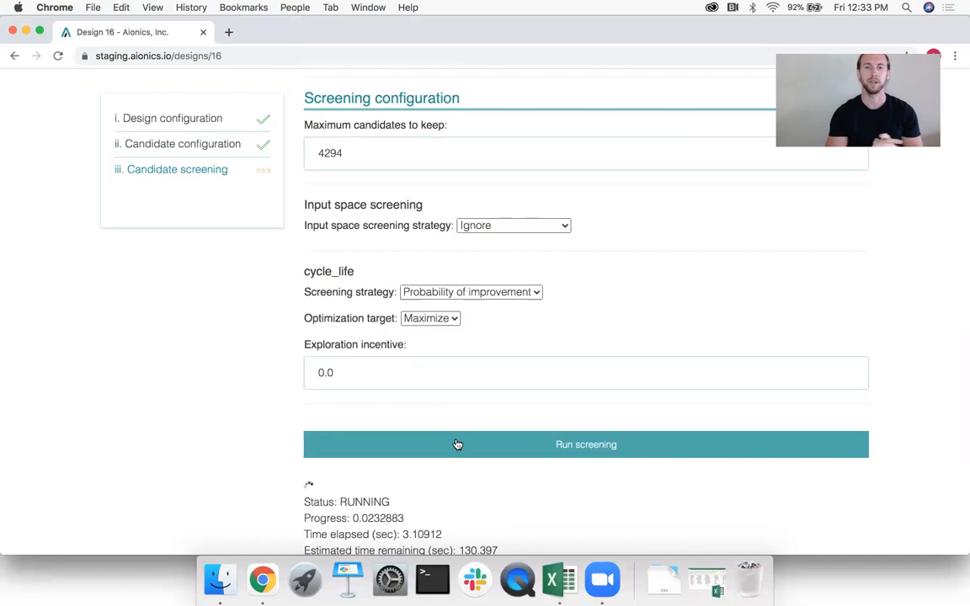
Examine the screening results, from the cycle_life prediction plots down to the component combinations in the screened candidate dataset
{"action": "scroll", "coordinate": [455, 444], "scroll_direction": "down", "scroll_amount": 4}
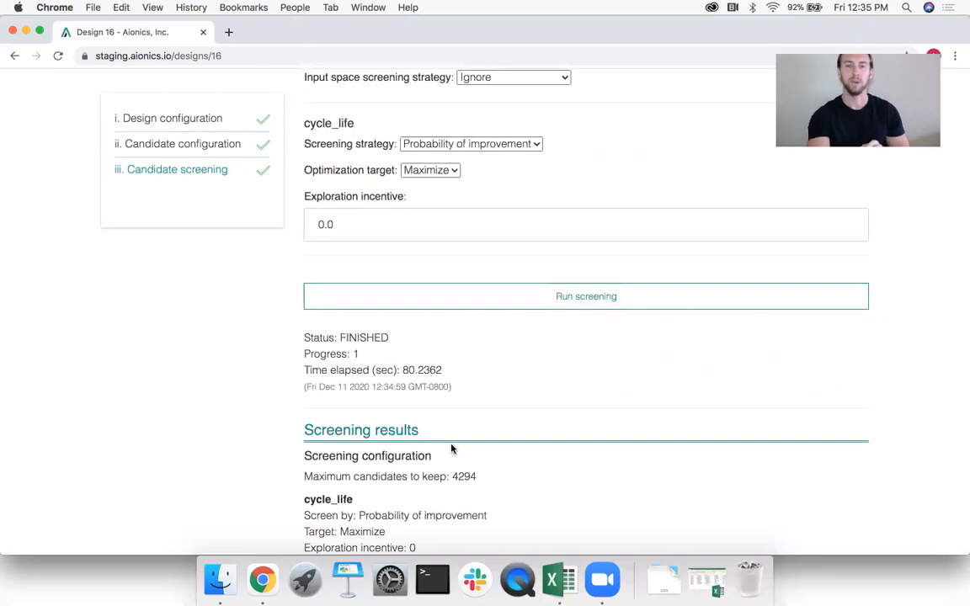
{"action": "scroll", "coordinate": [451, 449], "scroll_direction": "down", "scroll_amount": 10}
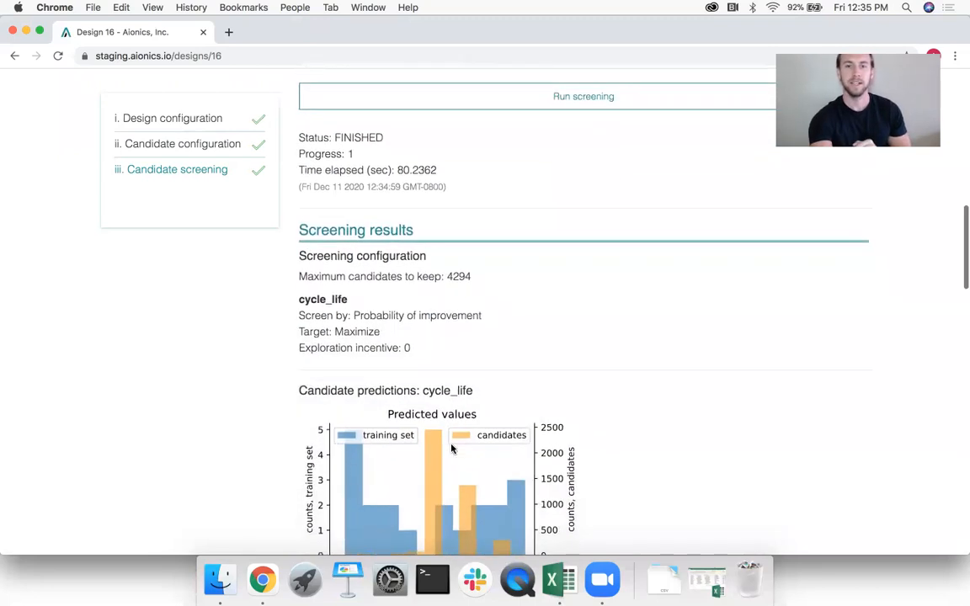
{"action": "scroll", "coordinate": [451, 449], "scroll_direction": "down", "scroll_amount": 10}
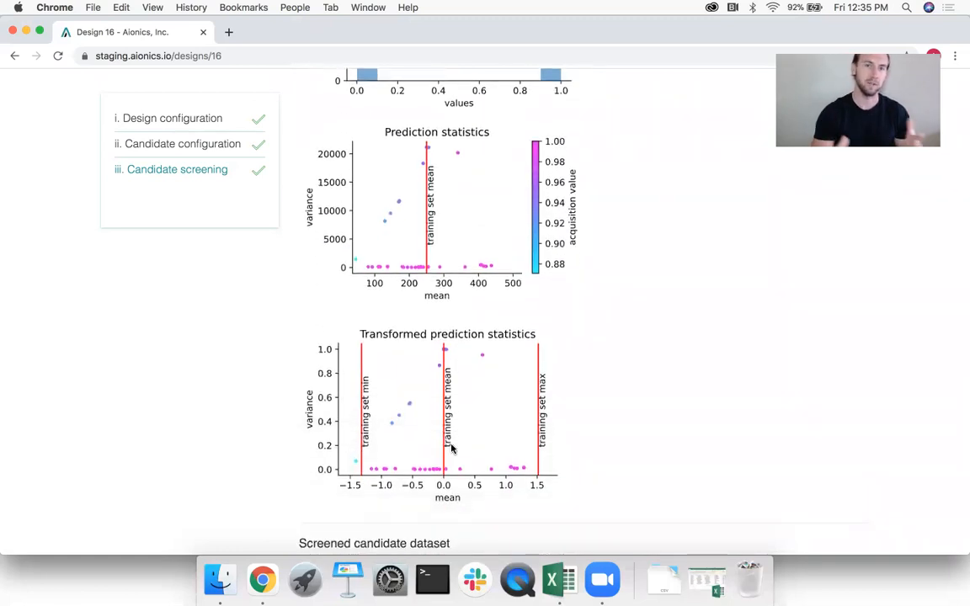
{"action": "scroll", "coordinate": [451, 449], "scroll_direction": "up", "scroll_amount": 1}
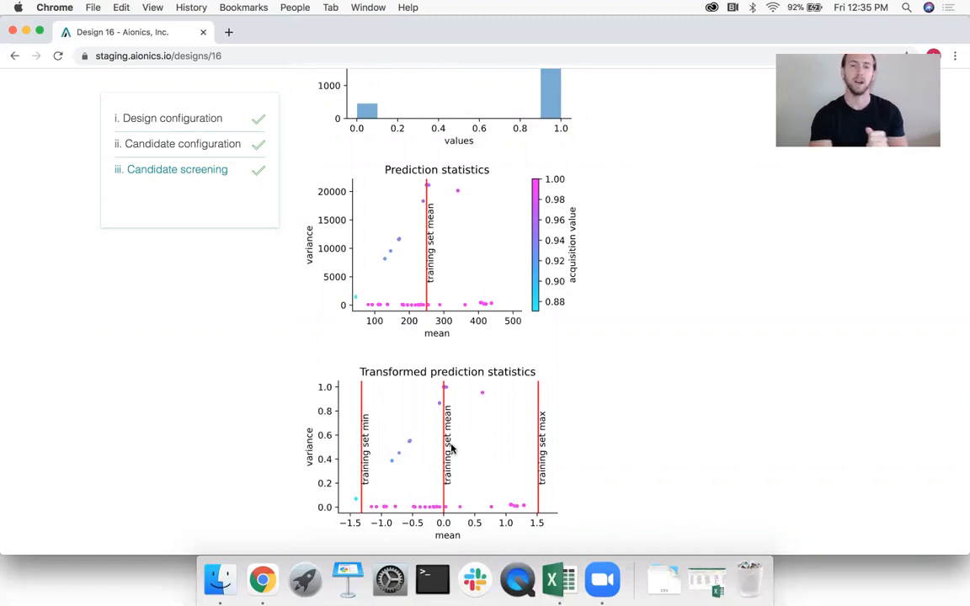
{"action": "scroll", "coordinate": [451, 449], "scroll_direction": "down", "scroll_amount": 4}
{"action": "scroll", "coordinate": [450, 448], "scroll_direction": "down", "scroll_amount": 1}
{"action": "scroll", "coordinate": [450, 448], "scroll_direction": "up", "scroll_amount": 1}
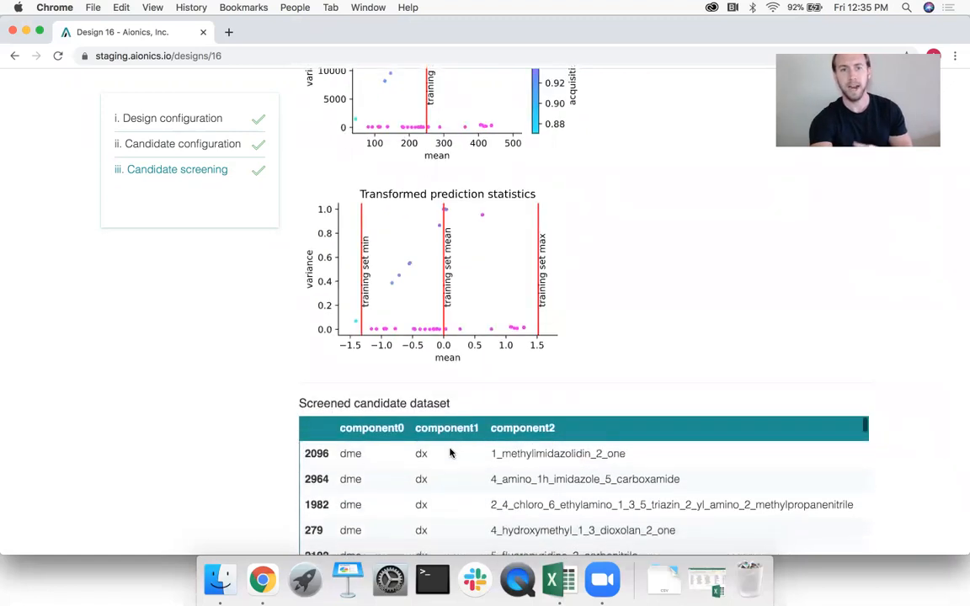
{"action": "scroll", "coordinate": [270, 468], "scroll_direction": "down", "scroll_amount": 2}
{"action": "scroll", "coordinate": [277, 455], "scroll_direction": "down", "scroll_amount": 2}
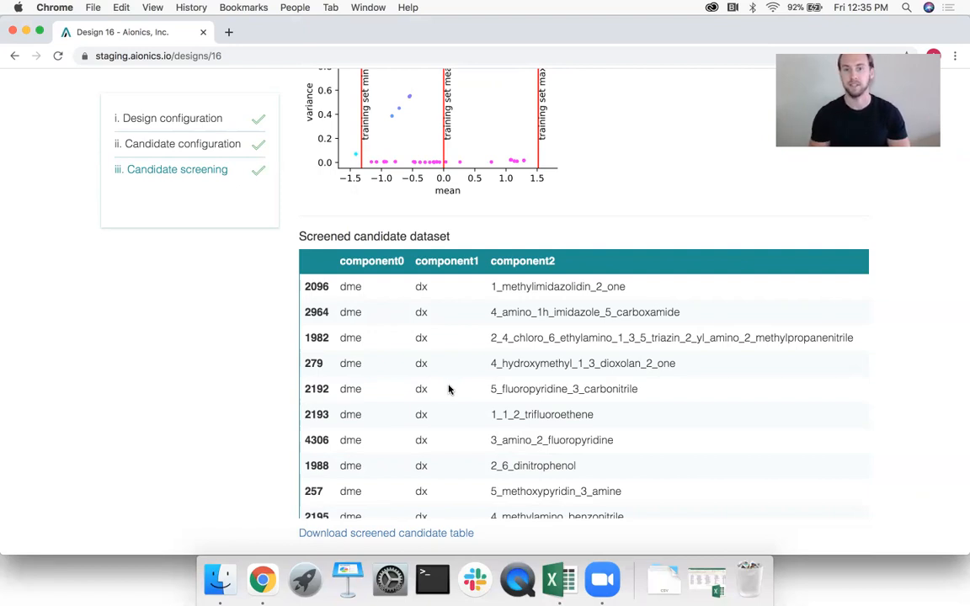
{"action": "scroll", "coordinate": [448, 389], "scroll_direction": "down", "scroll_amount": 10}
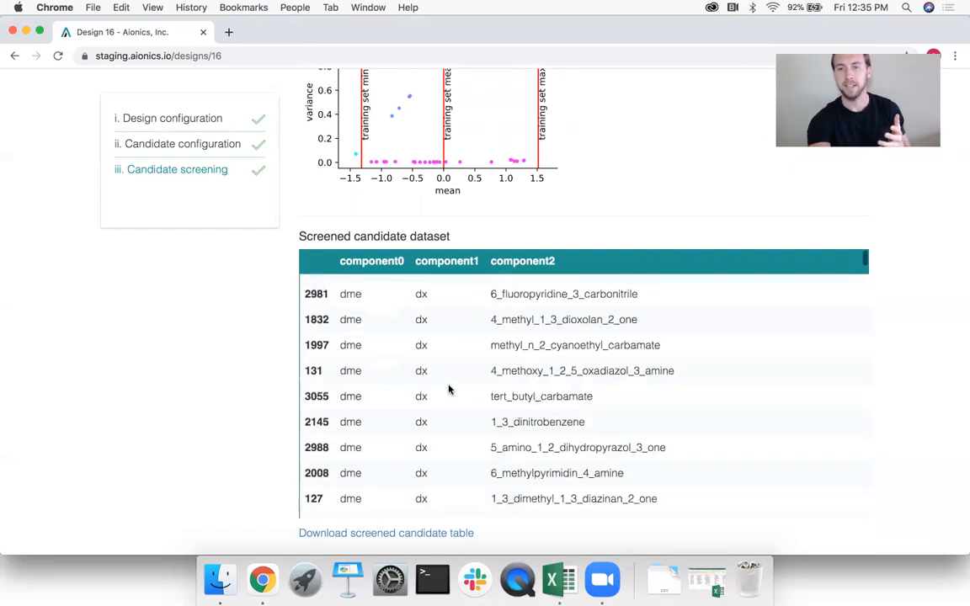
{"action": "scroll", "coordinate": [487, 390], "scroll_direction": "up", "scroll_amount": 10}
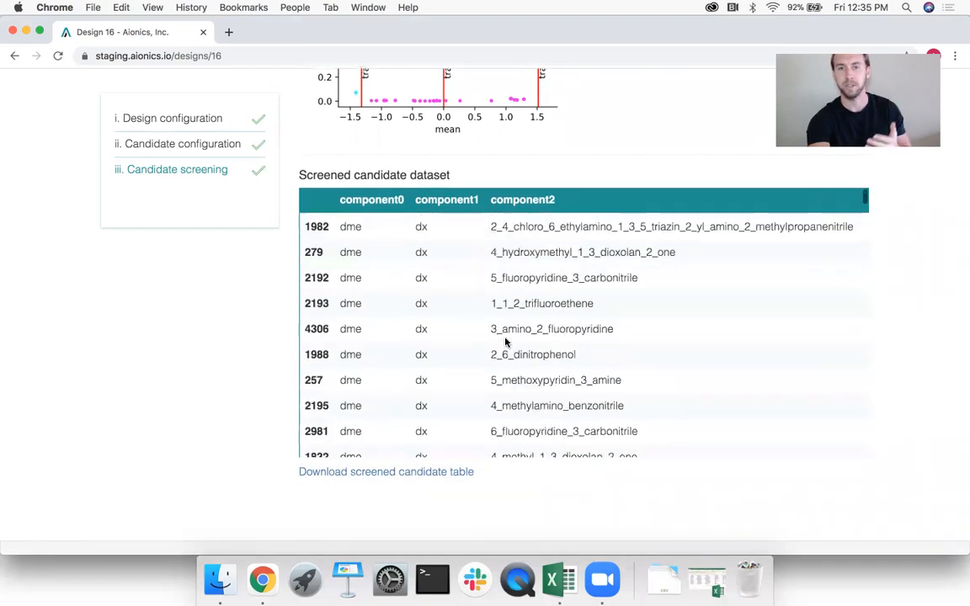